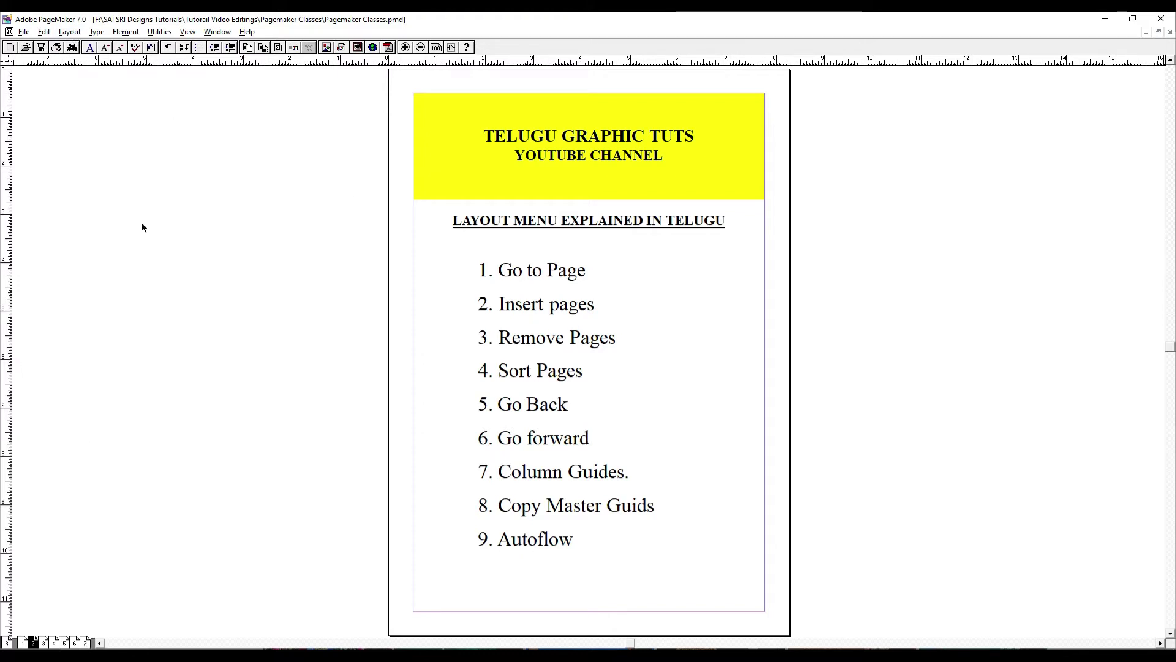
Step: Insert 100 pages after the current page, using the Document Master page
left_click(65, 34)
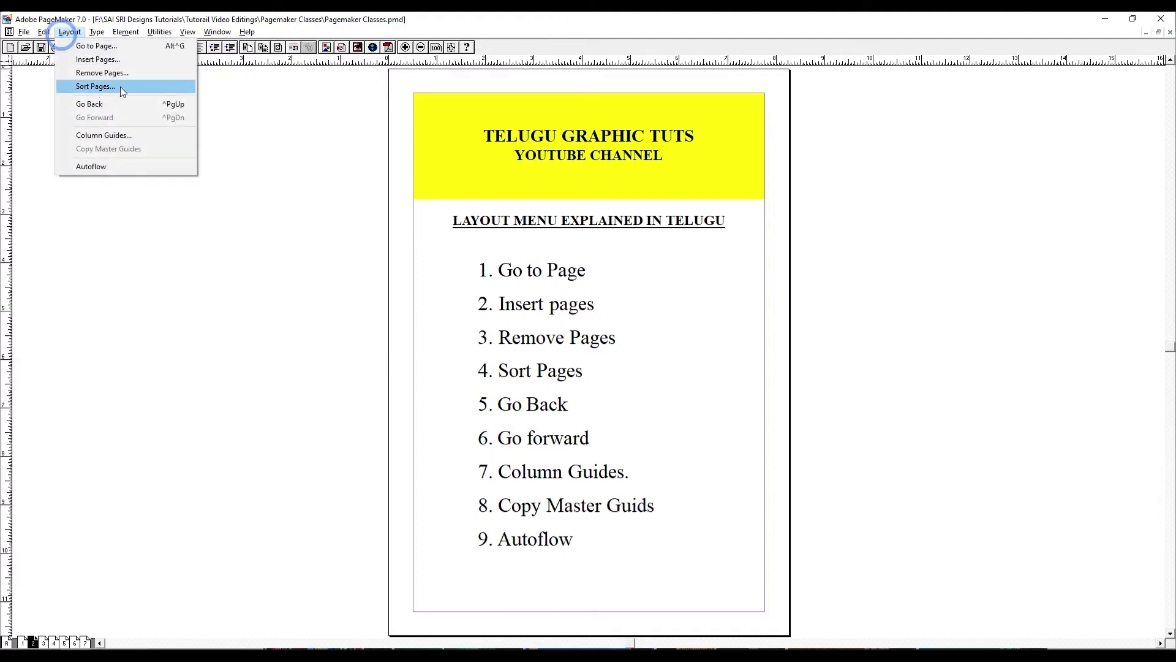
left_click(109, 59)
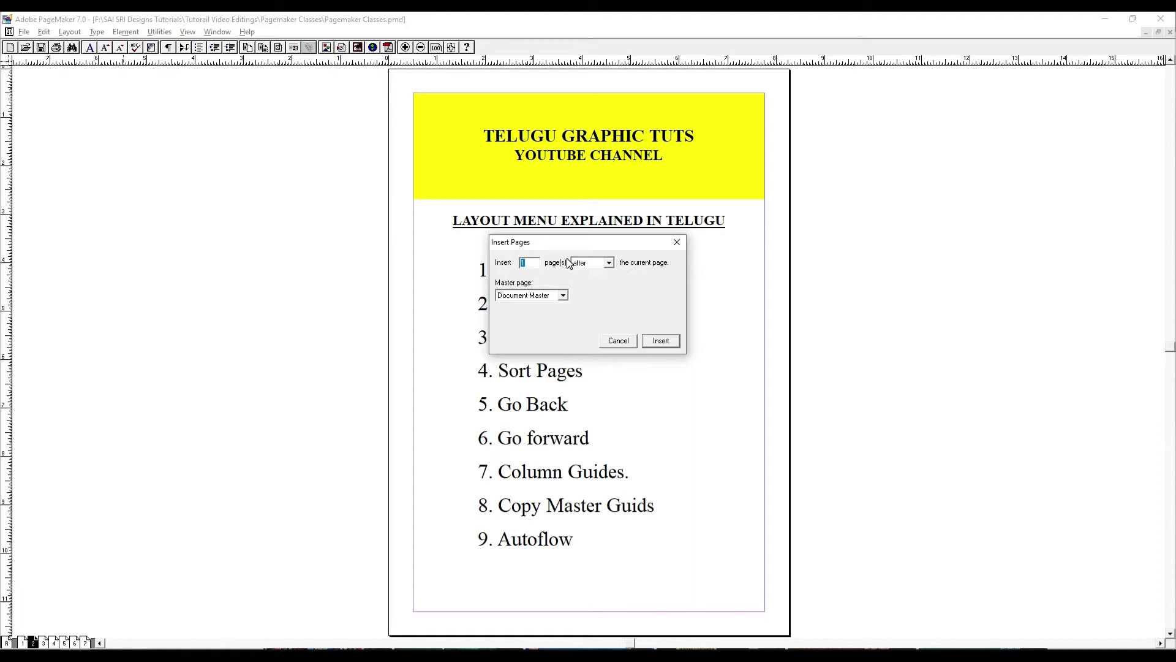
type("00")
left_click(610, 263)
left_click(596, 282)
left_click(659, 340)
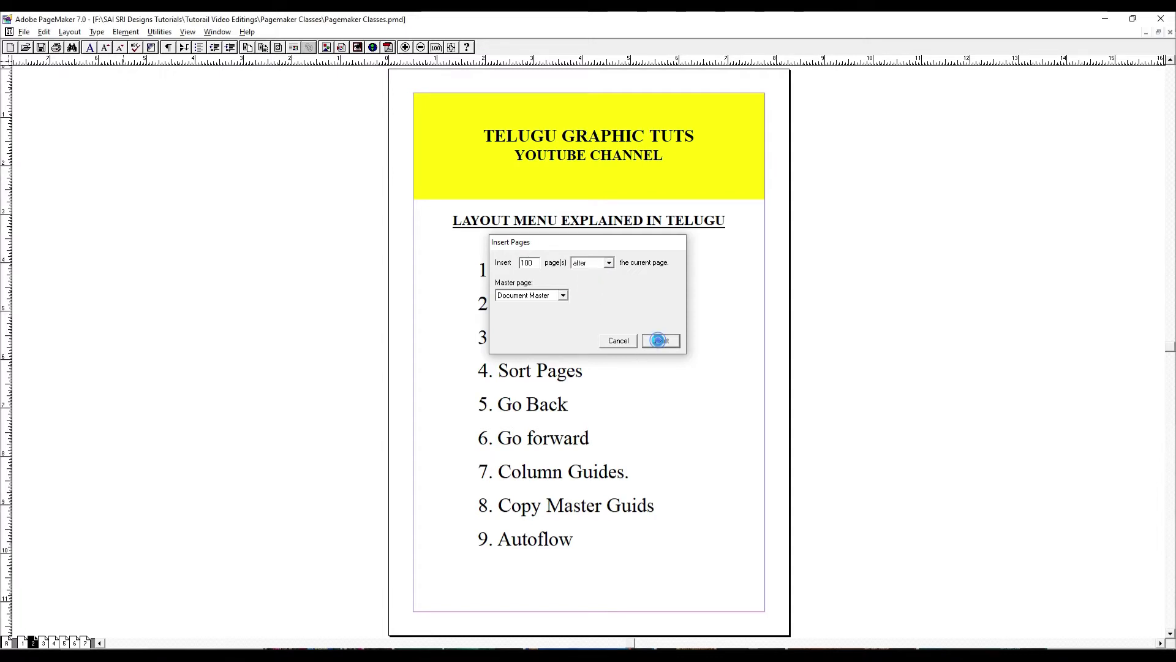
Step: Go to page 1 and remove pages 20 through 100 from the document
key("ctrl+Page_Up")
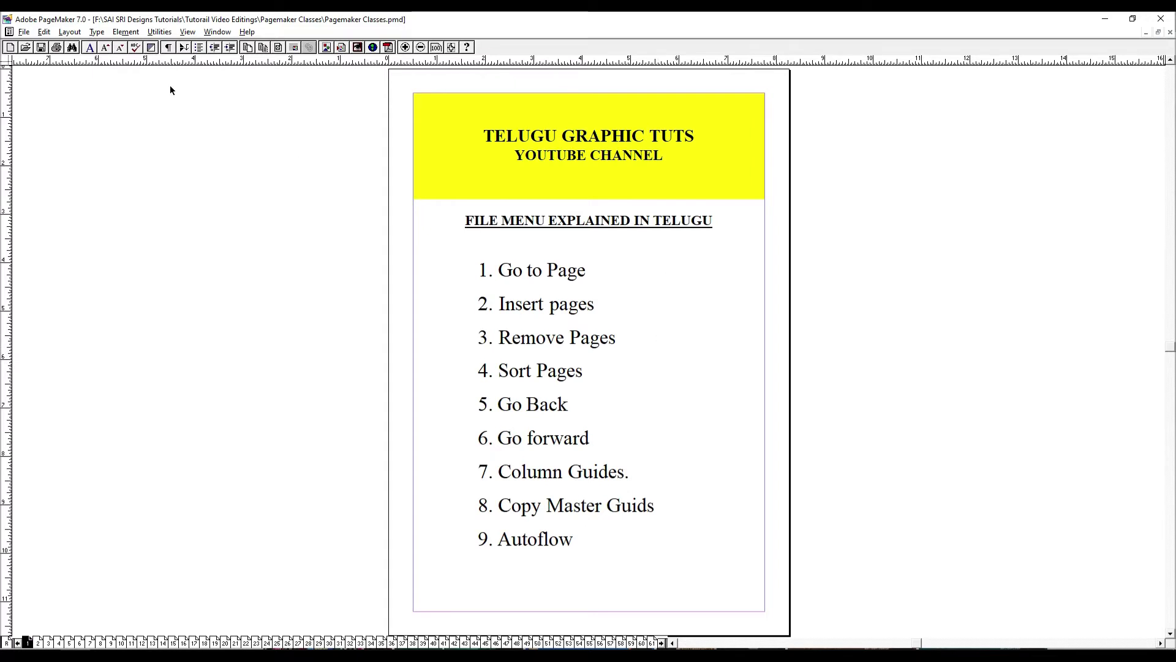
left_click(44, 32)
mouse_move(69, 32)
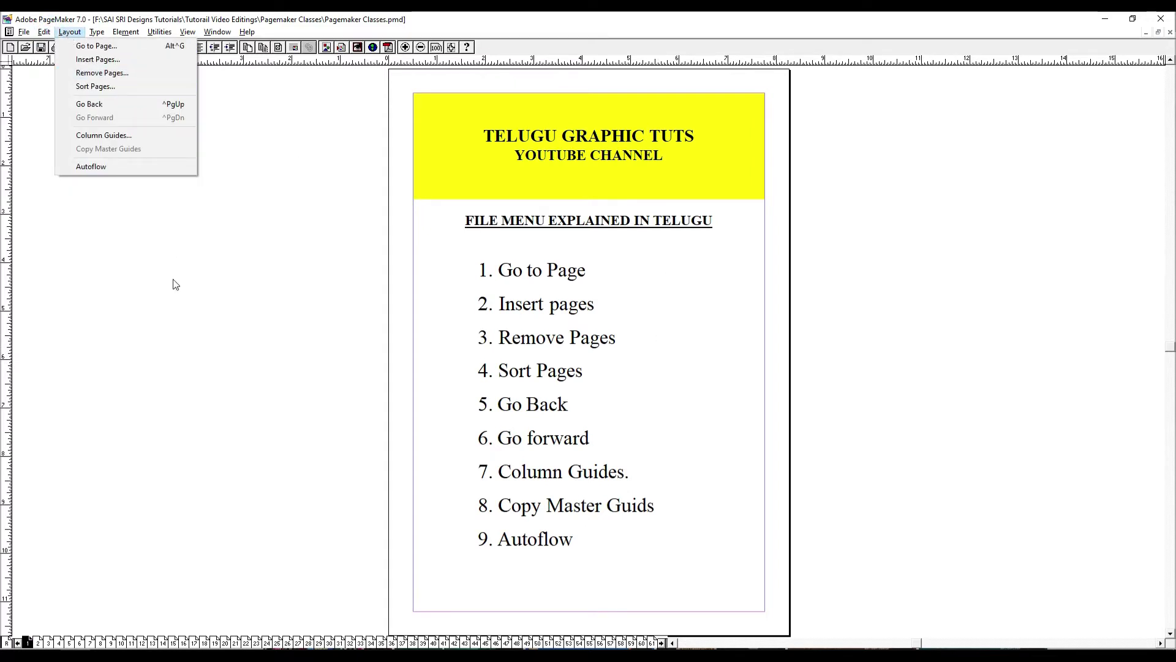
left_click(117, 72)
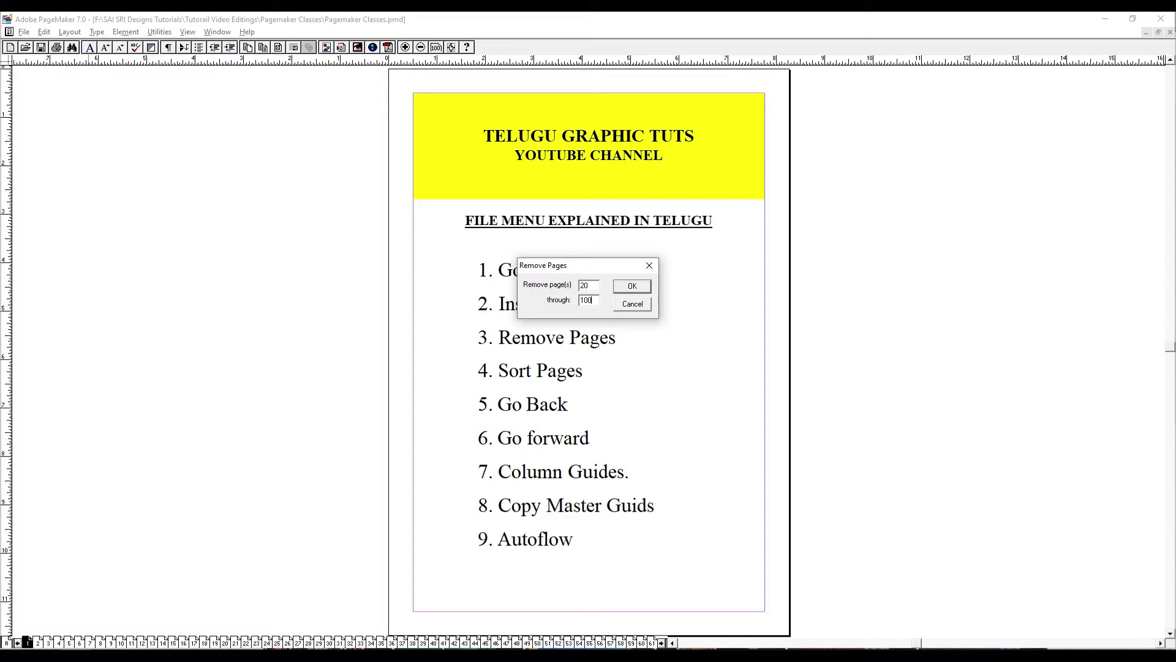
key("Return")
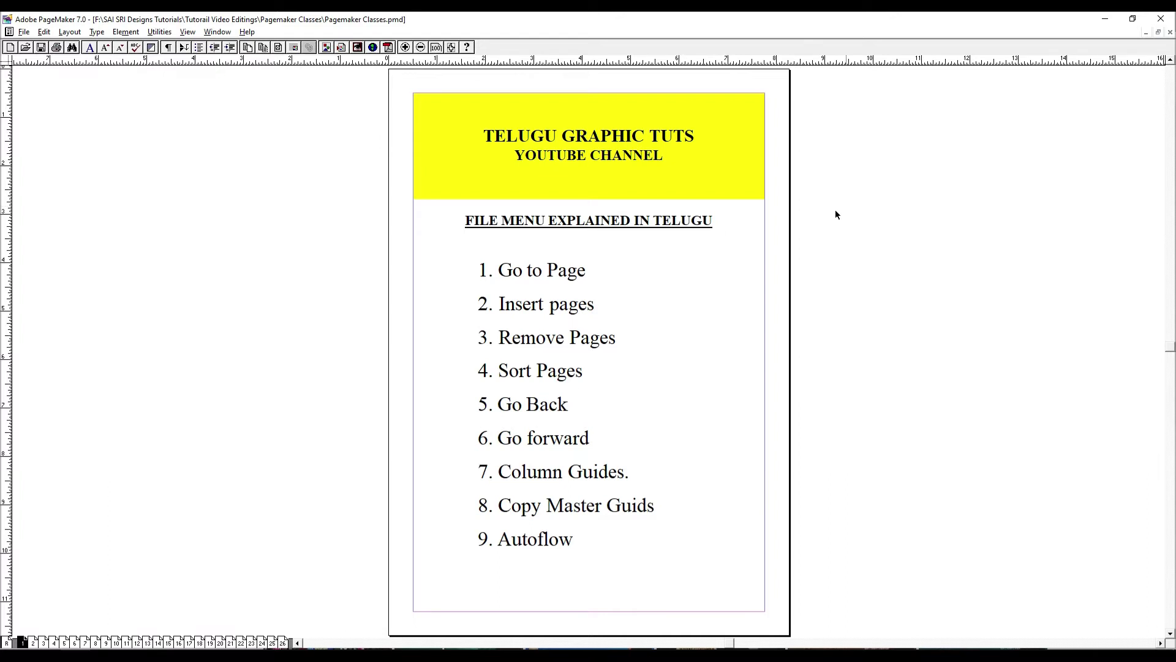
Step: Go to page 25 and display the toolbox and the Control palette
left_click(69, 31)
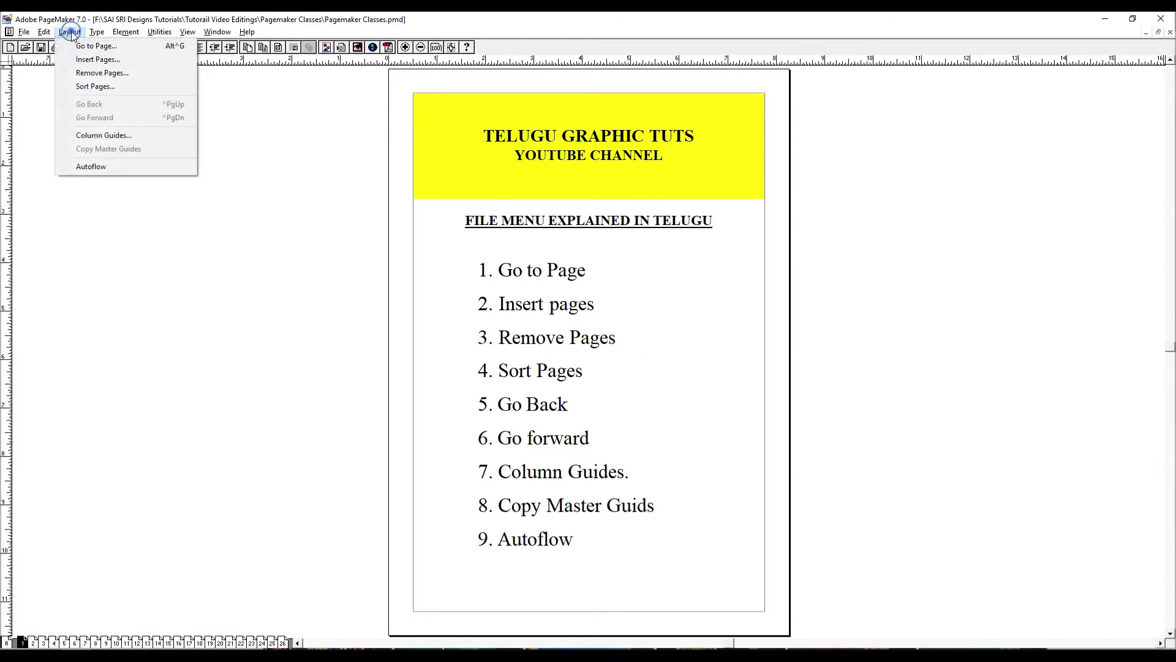
left_click(116, 86)
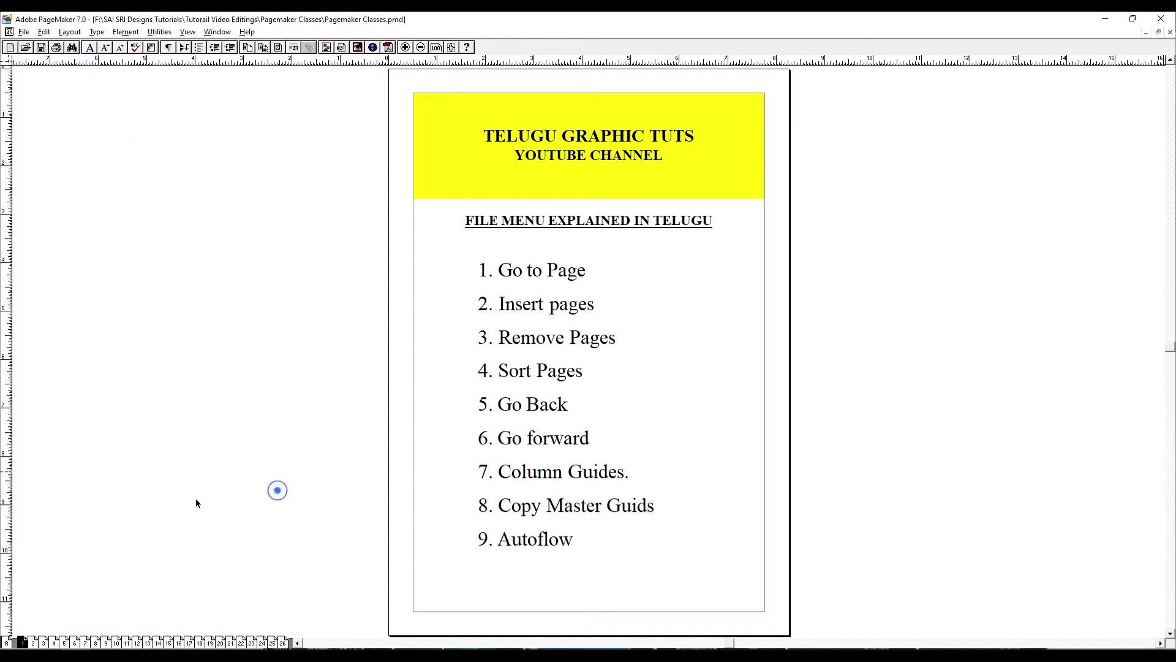
left_click(272, 642)
key("ctrl+6")
key("ctrl+apostrophe")
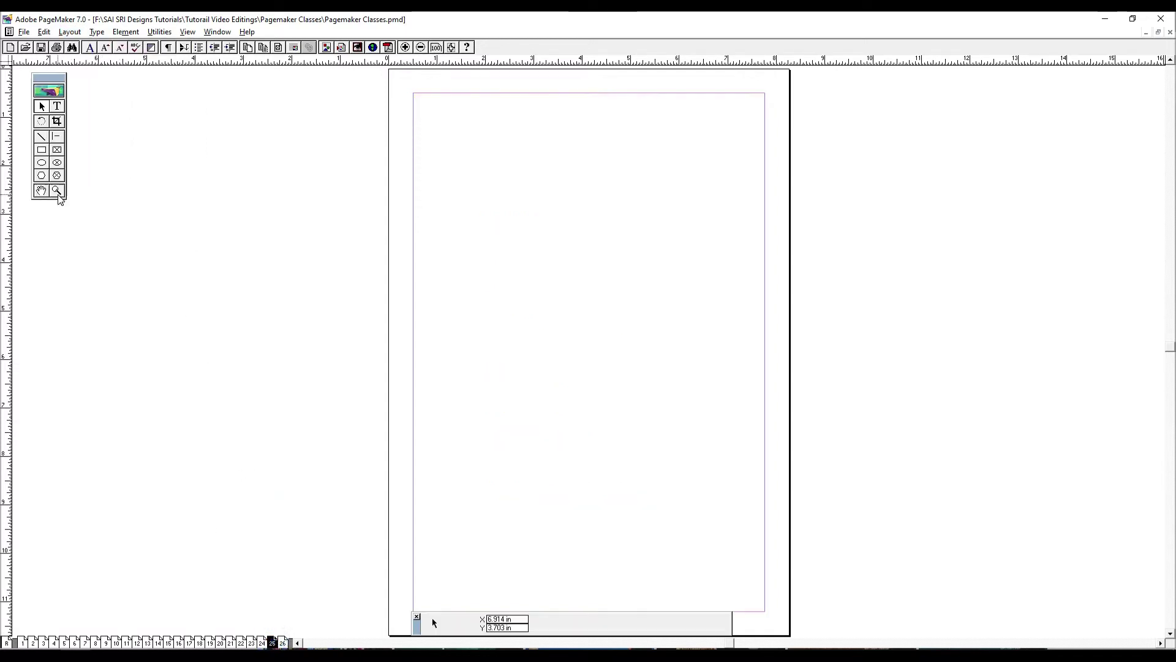
Step: Draw a circle about 4.3 in across in the upper half of page 25 and colour it Yellow
left_click(43, 163)
left_click_drag(464, 209, 701, 413)
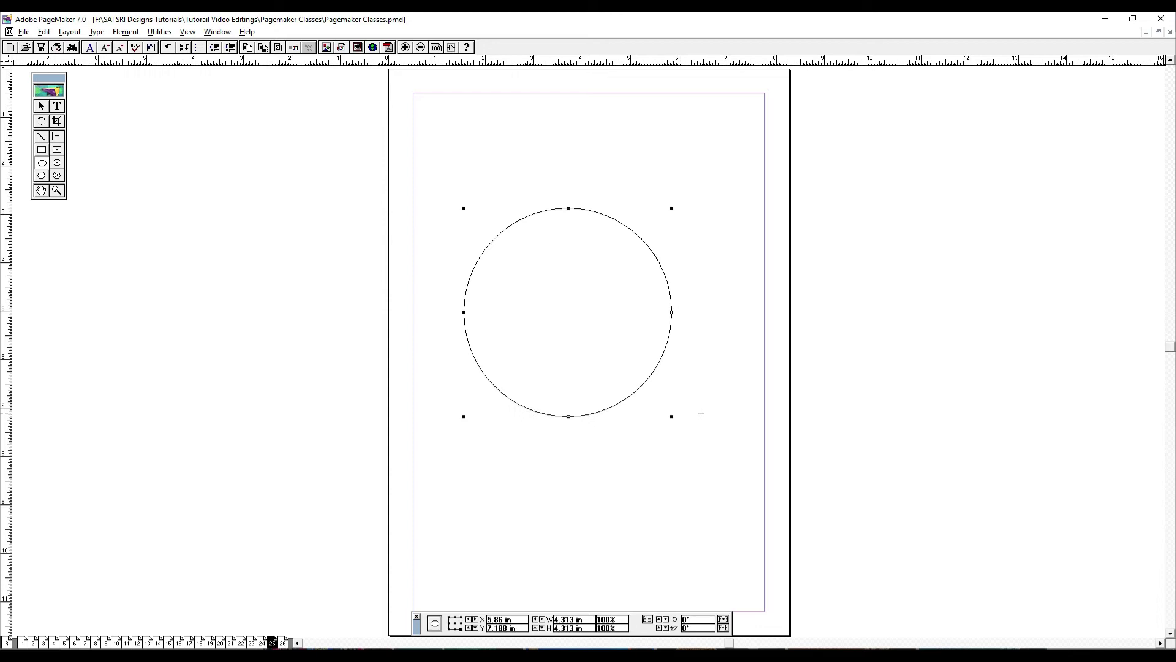
key("ctrl+k")
left_click(773, 268)
left_click(41, 105)
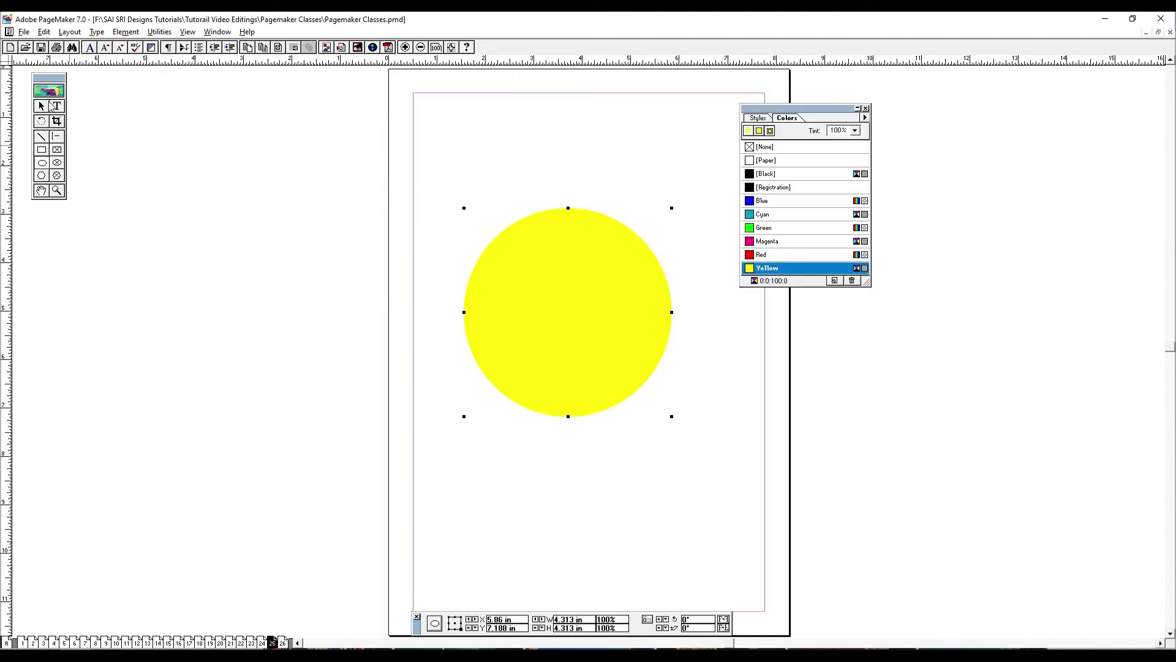
Step: Draw a rectangle about 6.3 by 4.3 in over the circle's lower half and colour it Green
left_click(41, 150)
left_click_drag(403, 305, 709, 512)
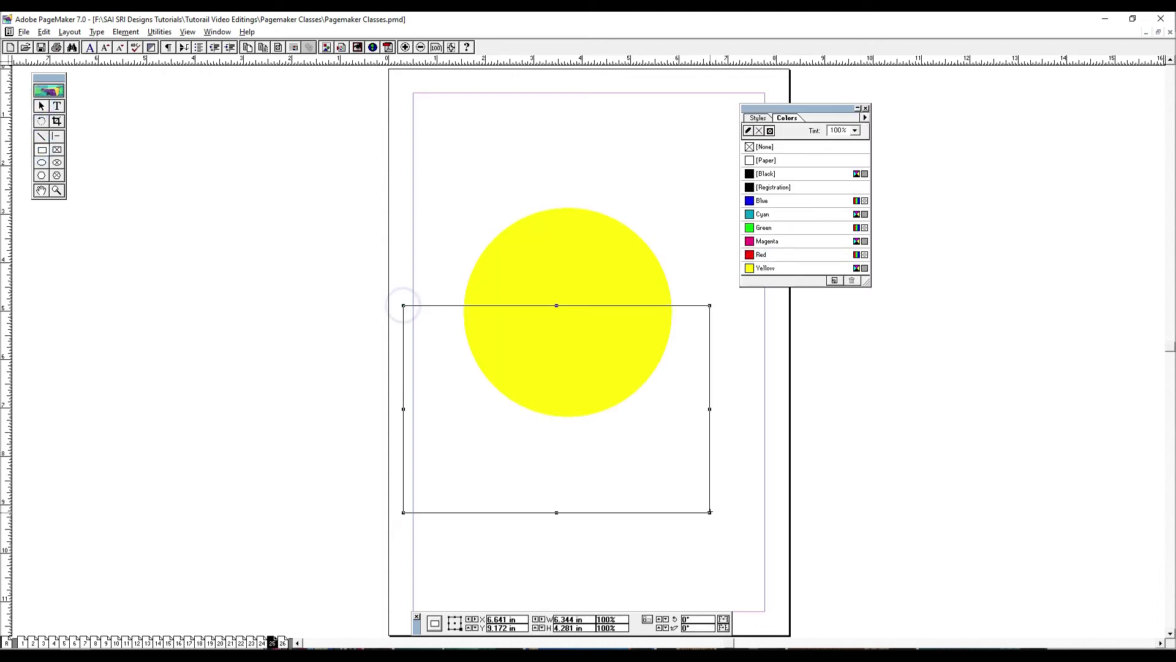
left_click(773, 227)
key("shift+F1")
Step: Reposition the green rectangle and the yellow circle so the circle sits roughly centred behind it, and group both shapes
left_click(500, 282, "shift")
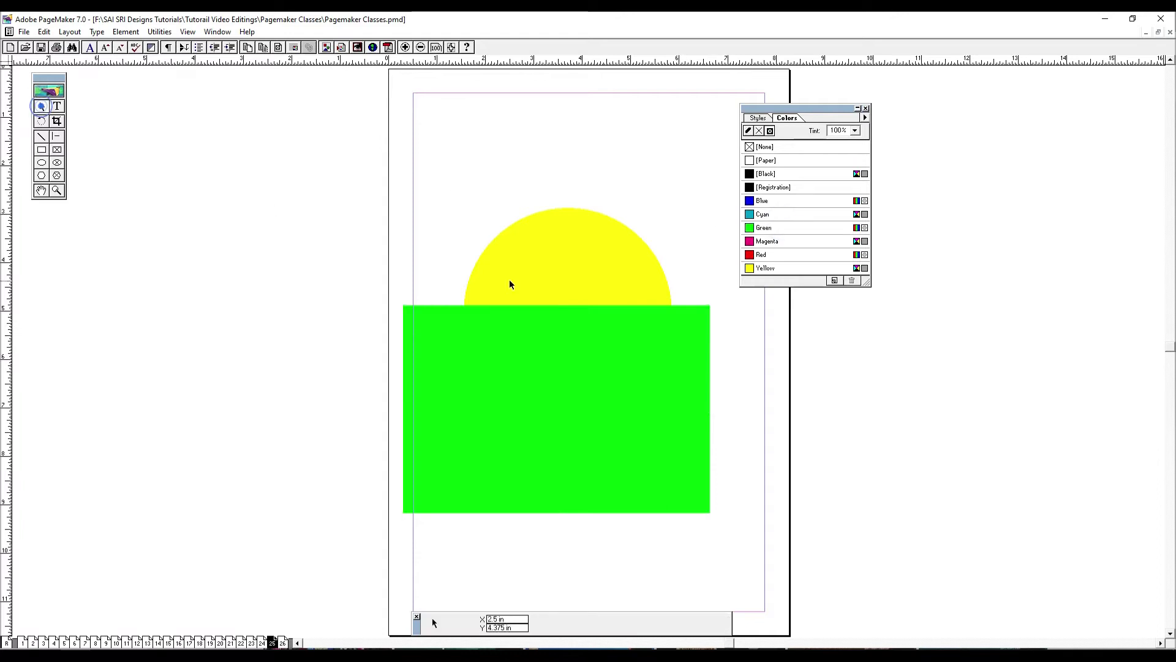
left_click_drag(576, 311, 607, 315)
left_click(529, 234)
left_click(579, 254)
mouse_move(616, 245)
left_mouse_down()
mouse_move(596, 247)
mouse_move(605, 252)
left_mouse_up()
left_click(686, 324, "shift")
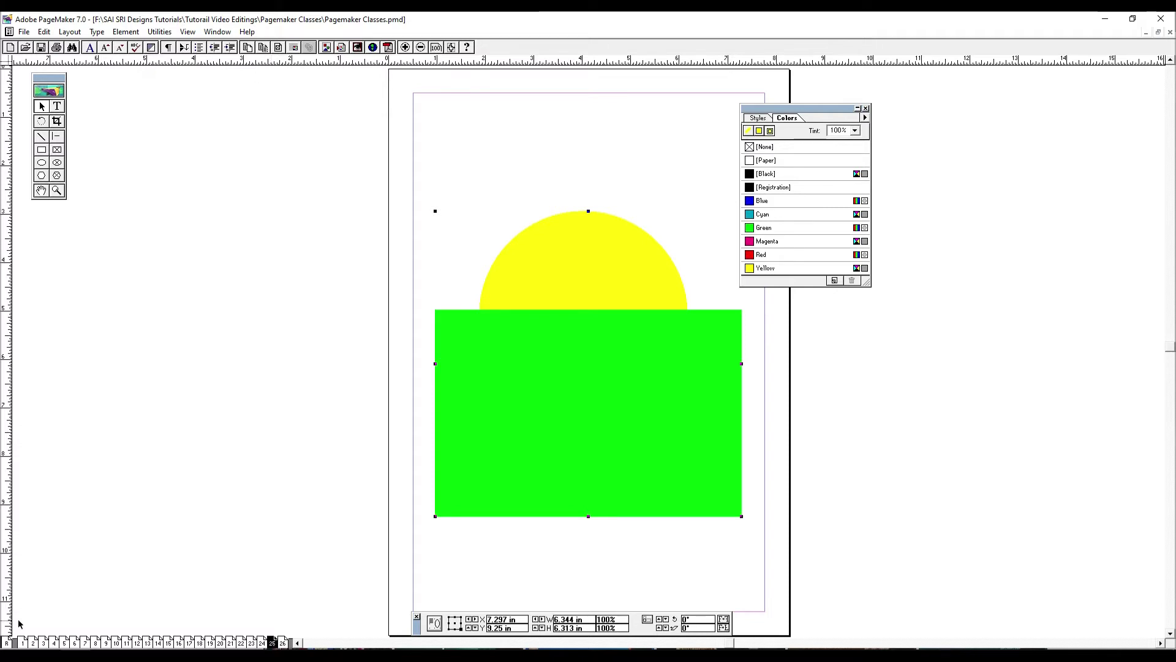
Step: Go to page number 20 of the document
key("ctrl+alt+g")
type("20")
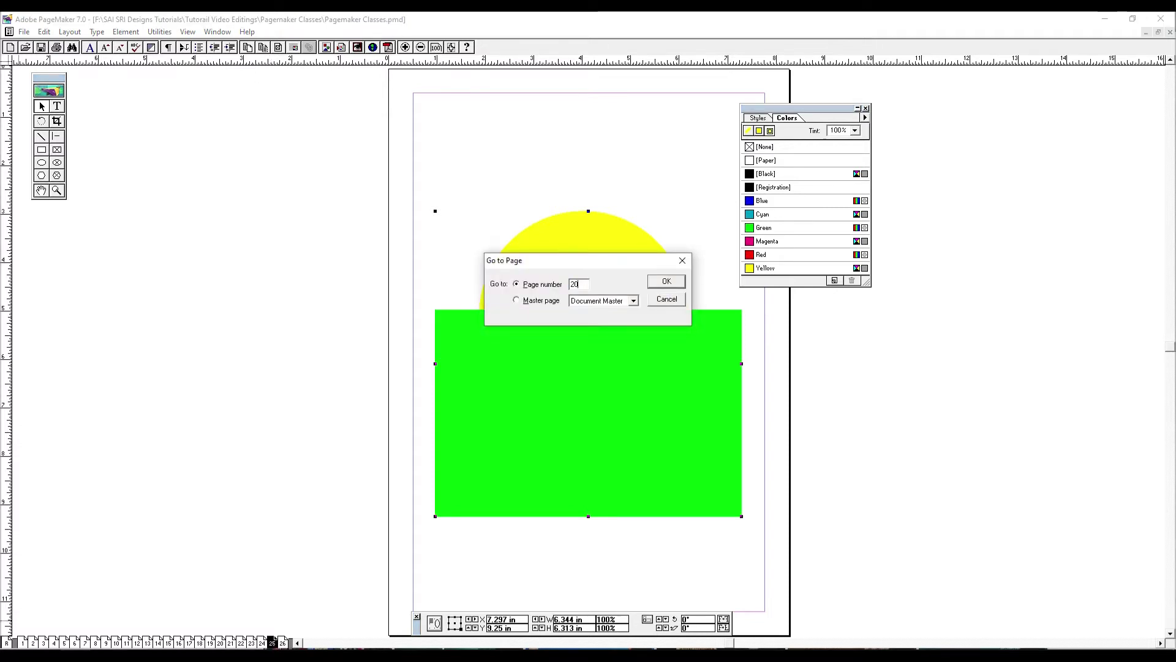
key("Return")
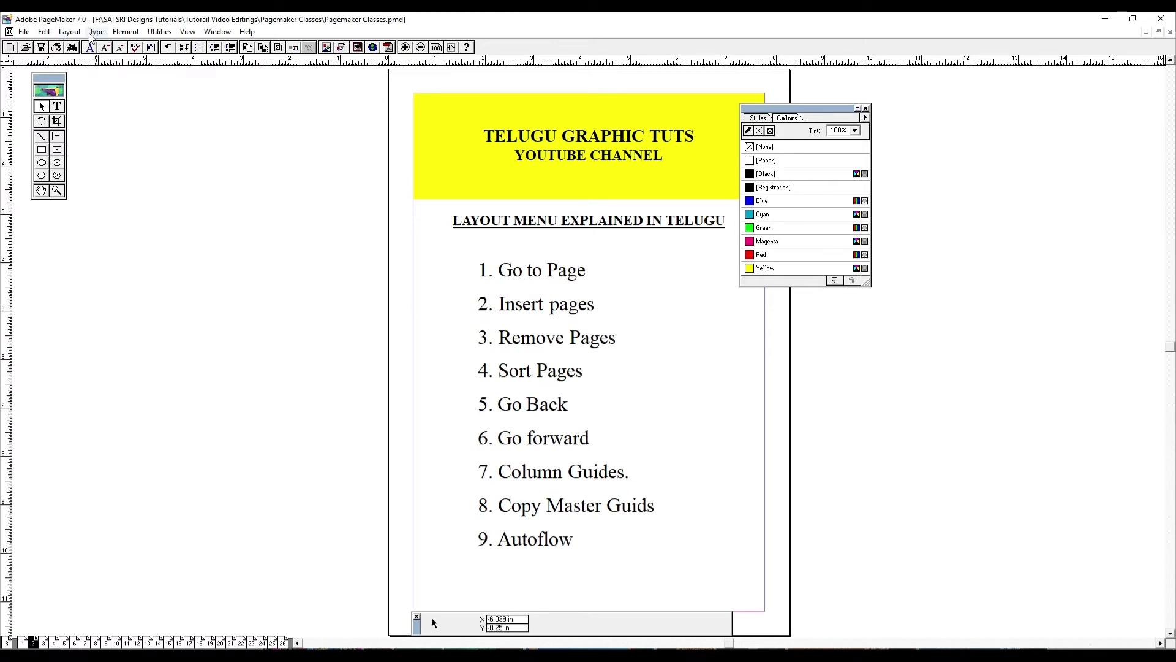
Step: Start sorting the pages and move the page 25 thumbnail with the artwork to position 22
left_click(69, 32)
left_click(108, 85)
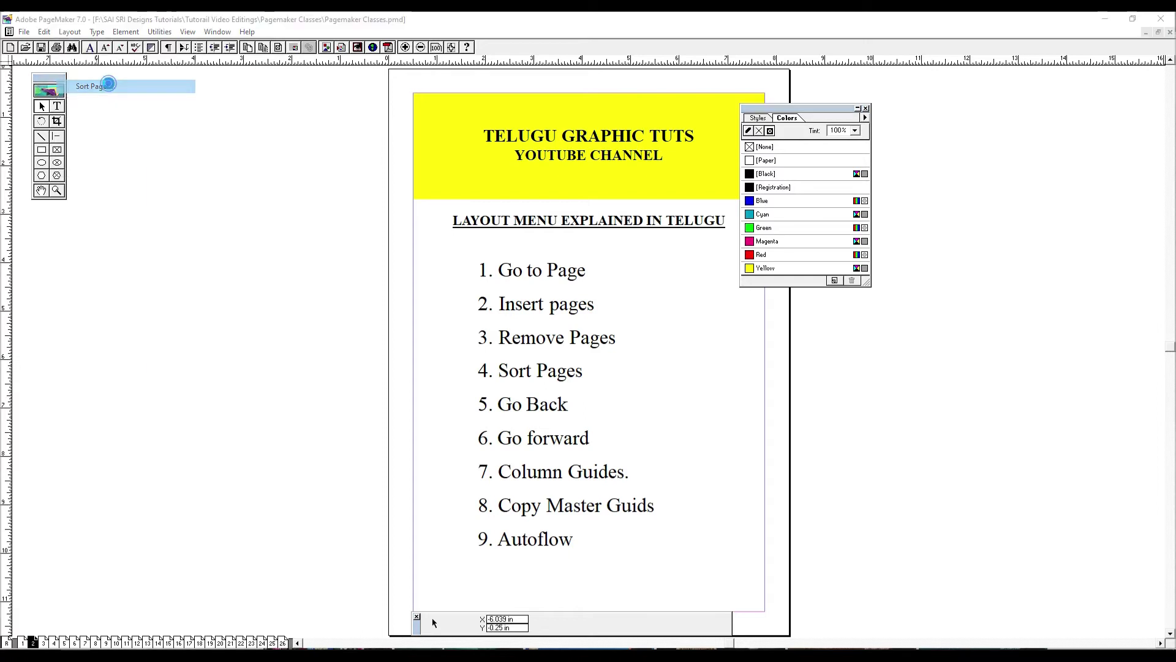
left_click_drag(176, 60, 223, 96)
left_click_drag(351, 117, 353, 213)
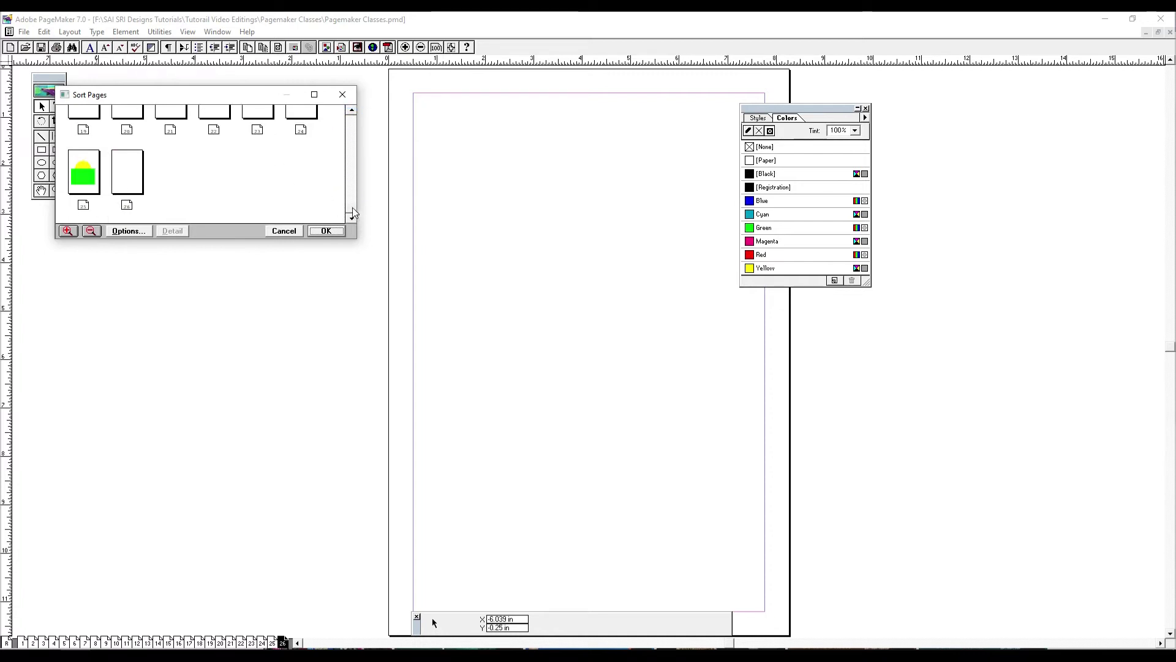
left_click(85, 174)
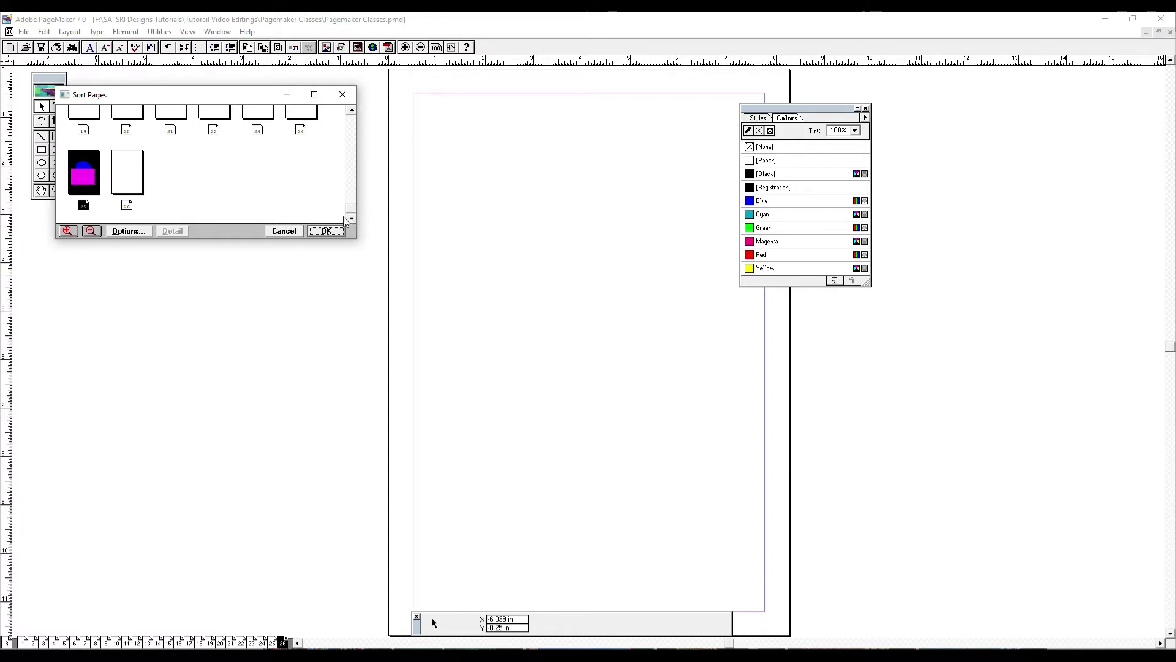
left_click_drag(351, 210, 358, 117)
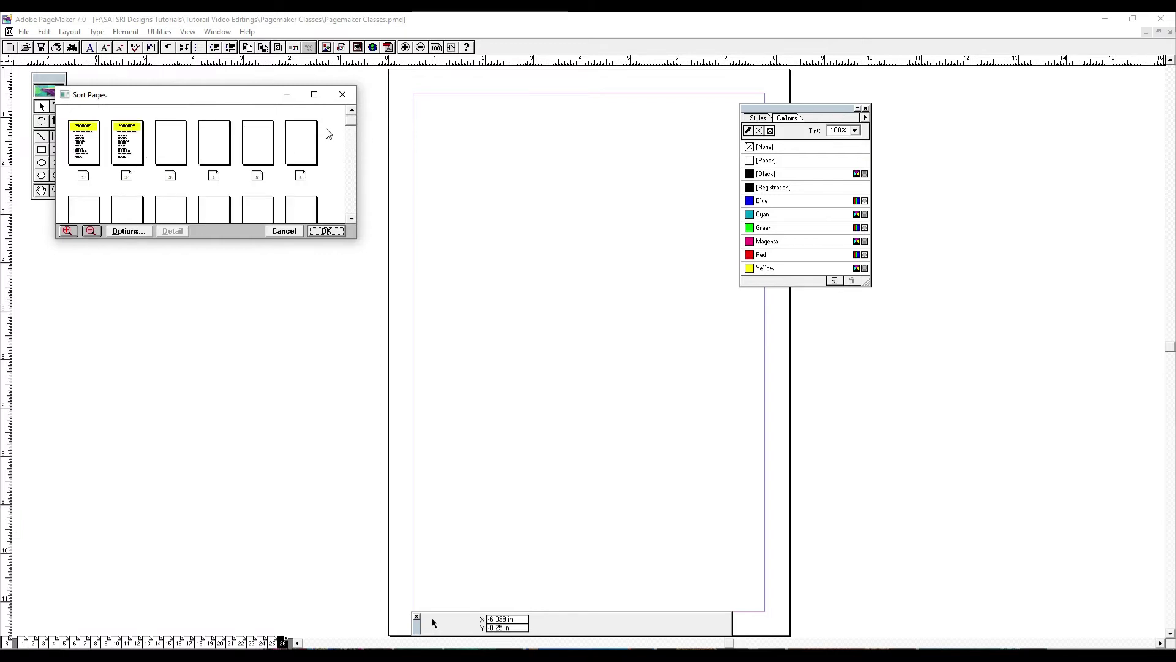
left_click_drag(351, 118, 351, 212)
left_click_drag(86, 187, 193, 118)
left_click(351, 110)
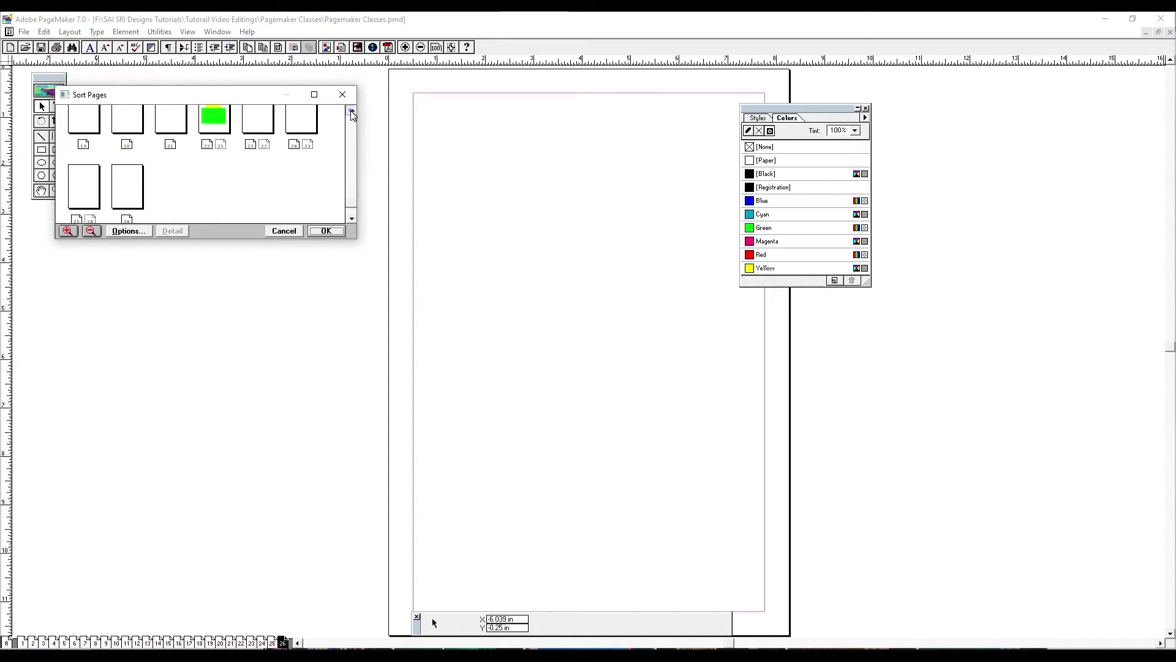
Step: Move the artwork page's thumbnail forward to positions 16 and 10, ending at position 3, directly after page 2
left_click_drag(211, 202, 195, 125)
left_click(353, 174)
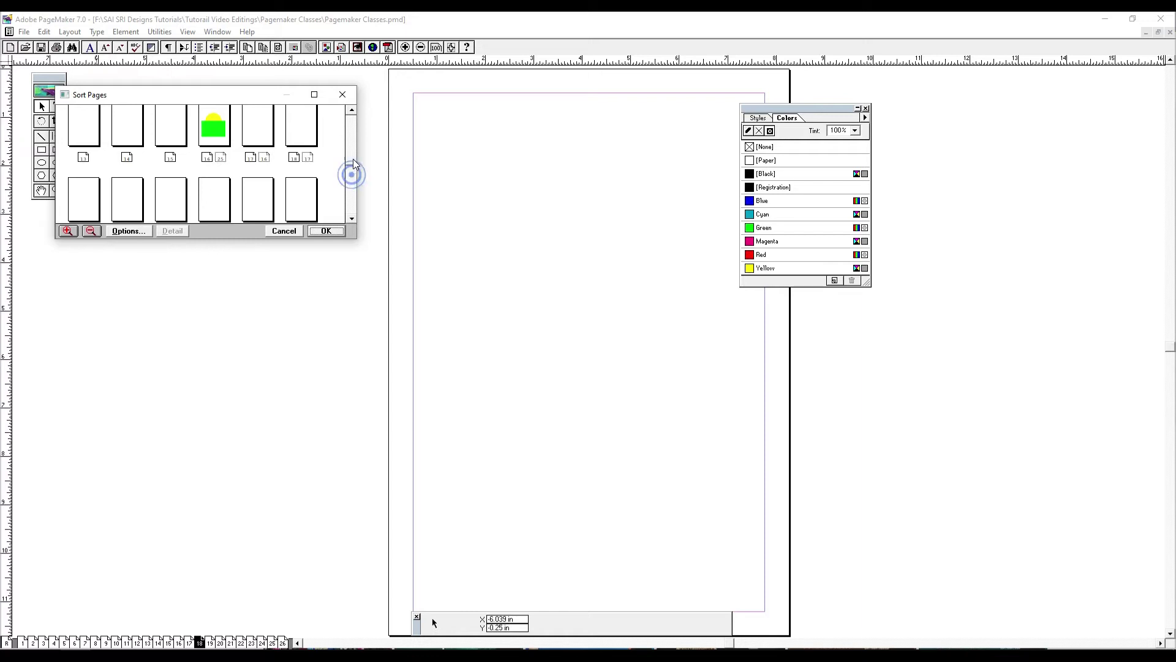
left_click(228, 197)
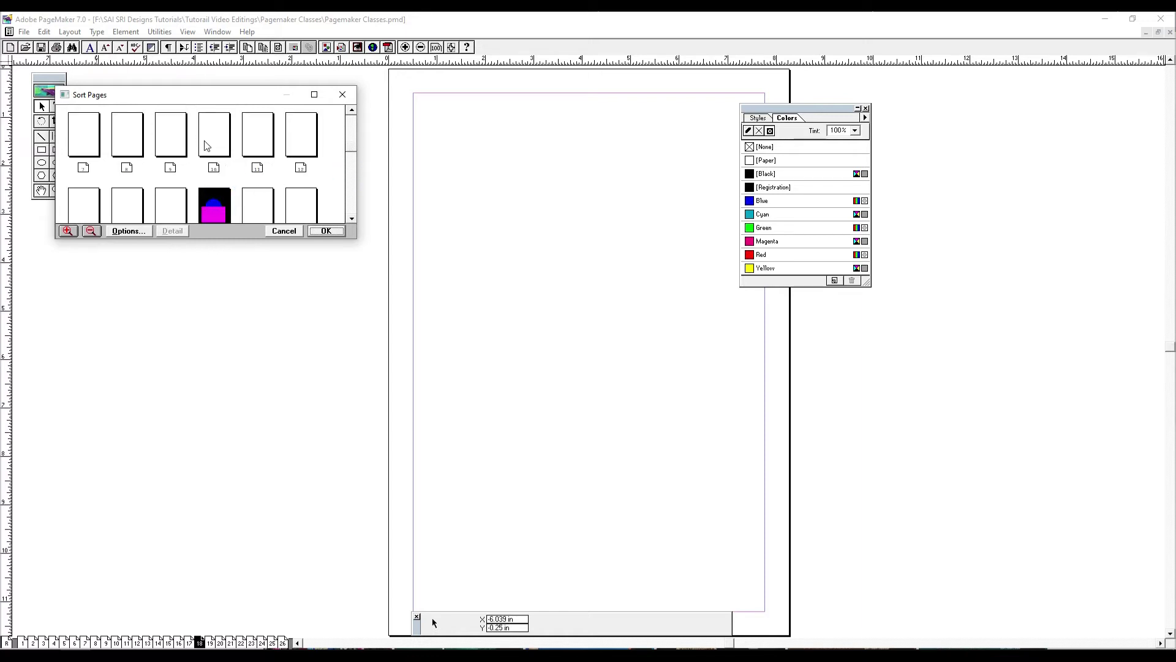
left_click_drag(209, 205, 211, 132)
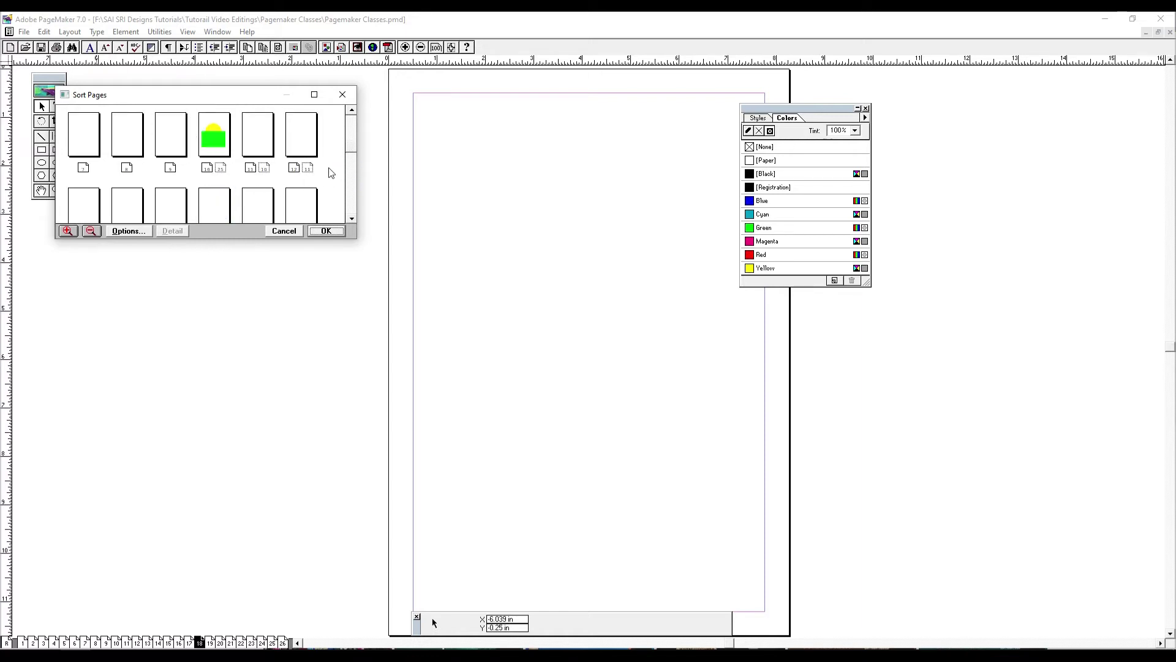
left_click(352, 139)
left_click_drag(214, 205, 150, 131)
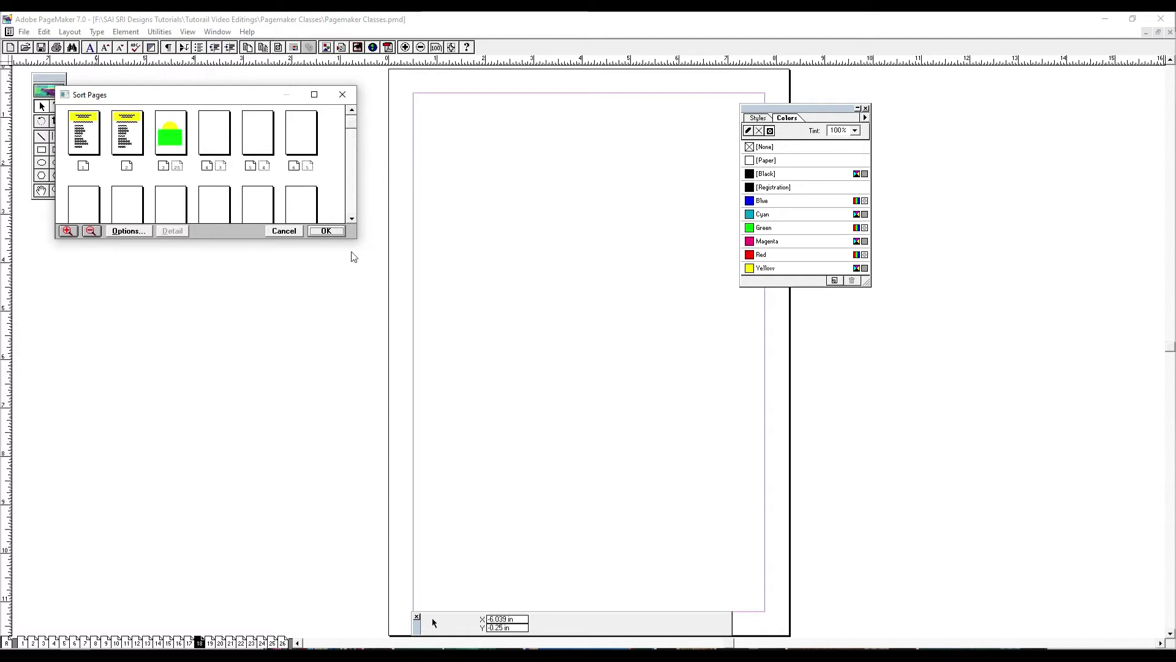
Step: Review the page-sorting options and apply the new page order
left_click(131, 231)
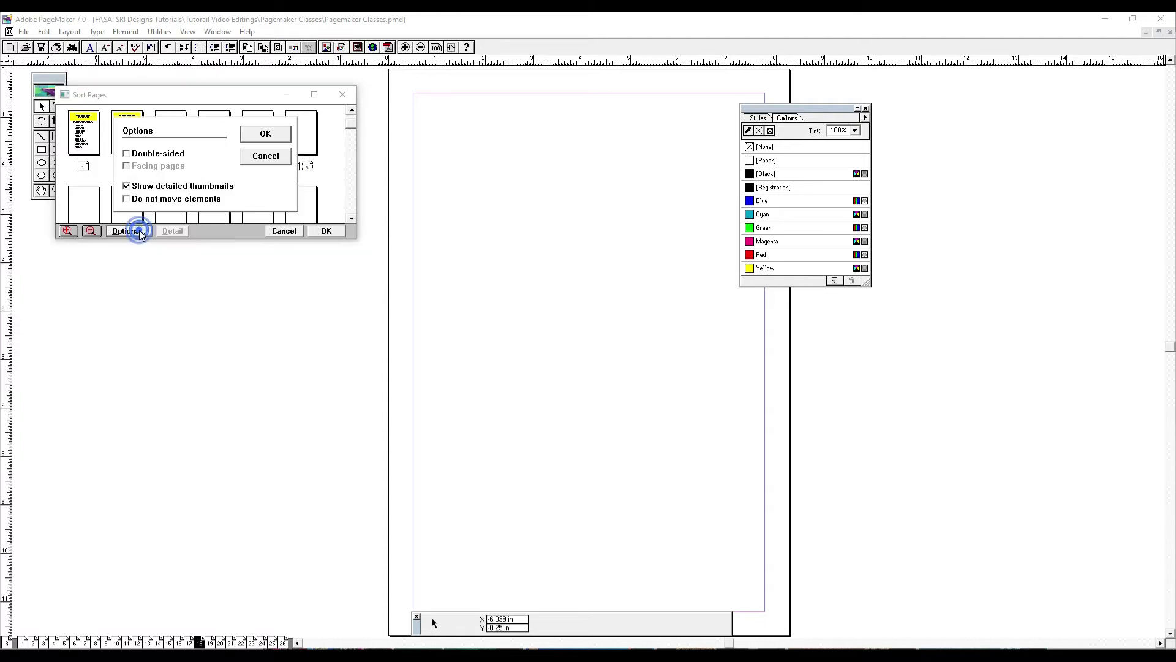
left_click(268, 138)
left_click(326, 230)
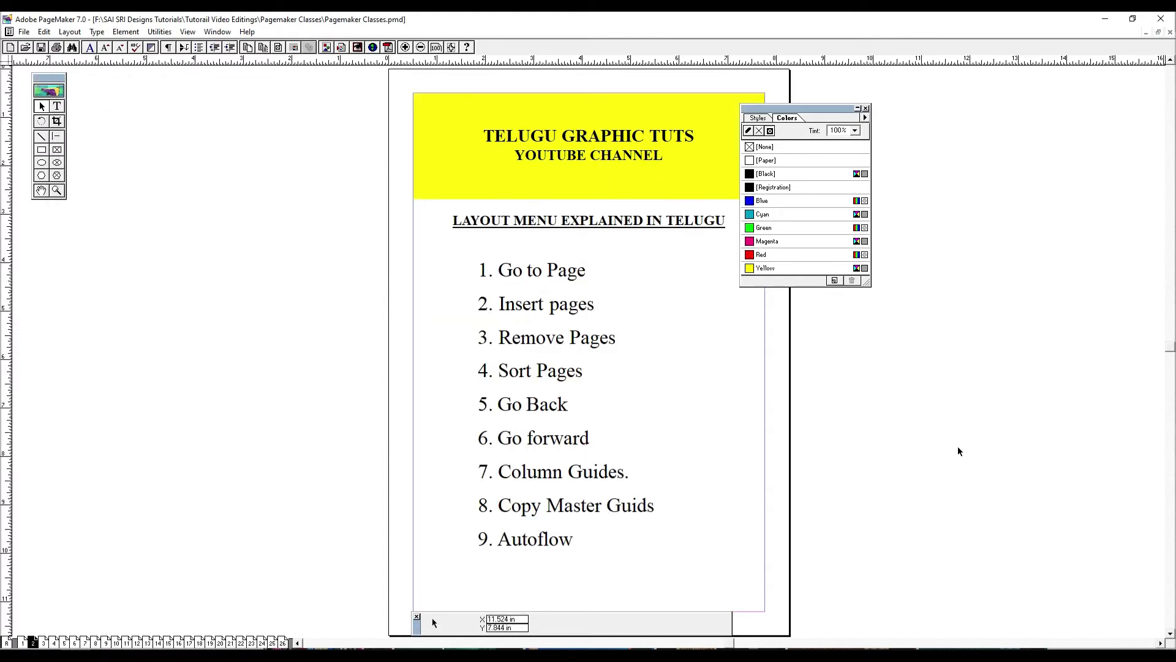
Step: Check pages 25 and 3 for the relocated artwork, selecting the grouped shapes on page 3
left_click(272, 642)
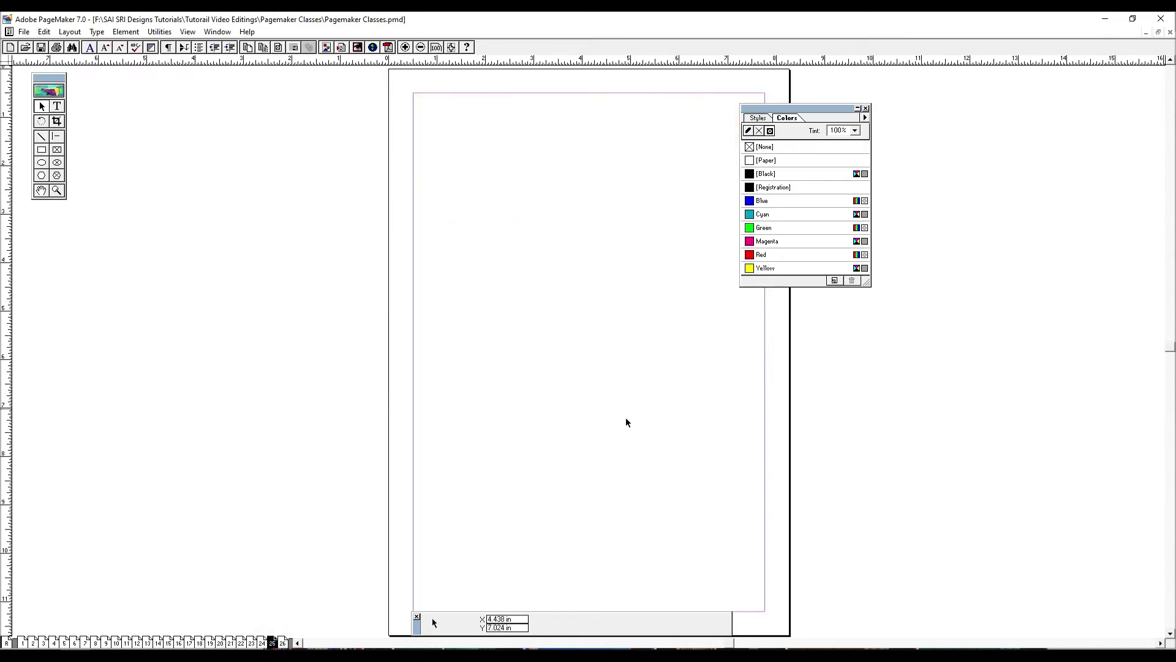
left_click(44, 641)
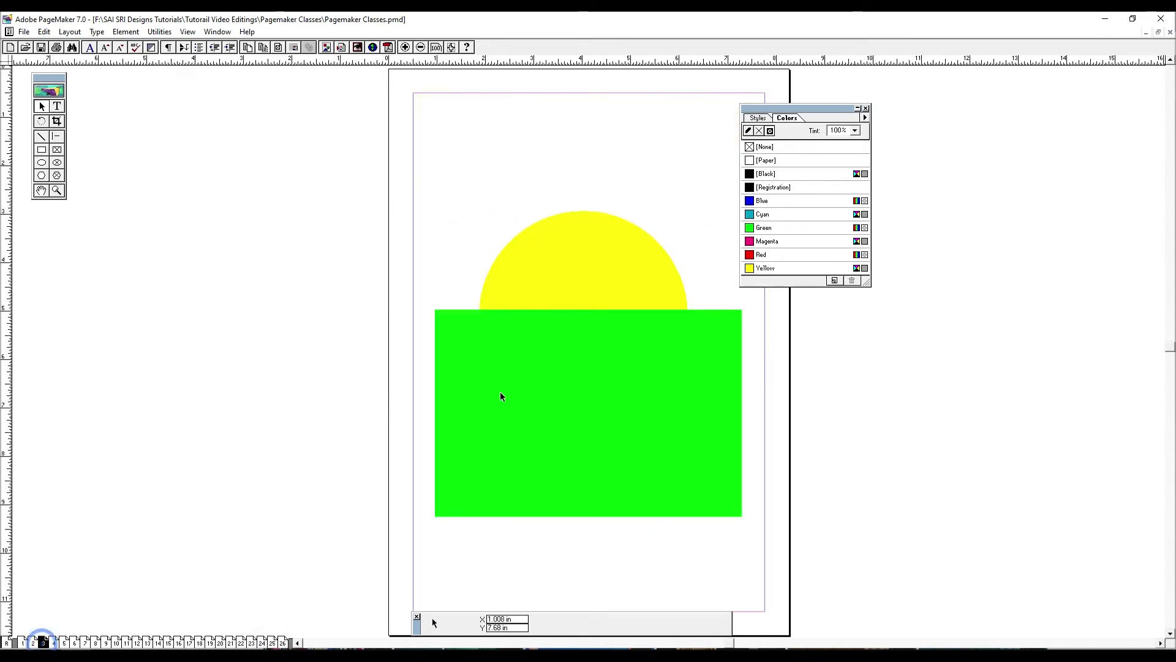
left_click(590, 406)
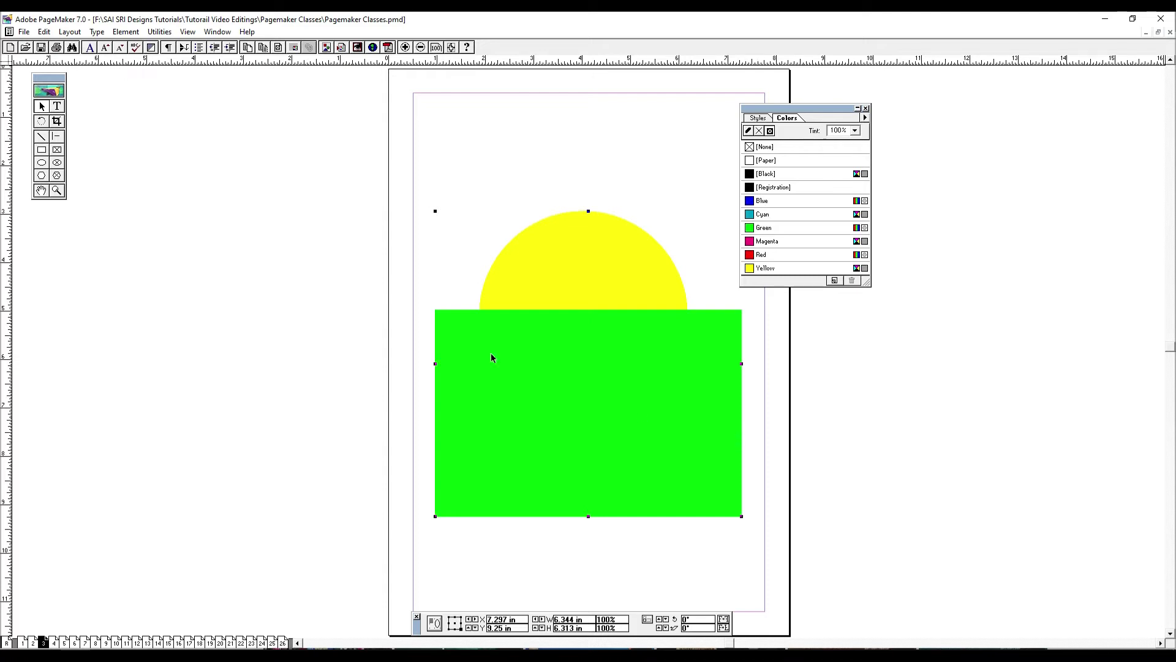
left_click(69, 31)
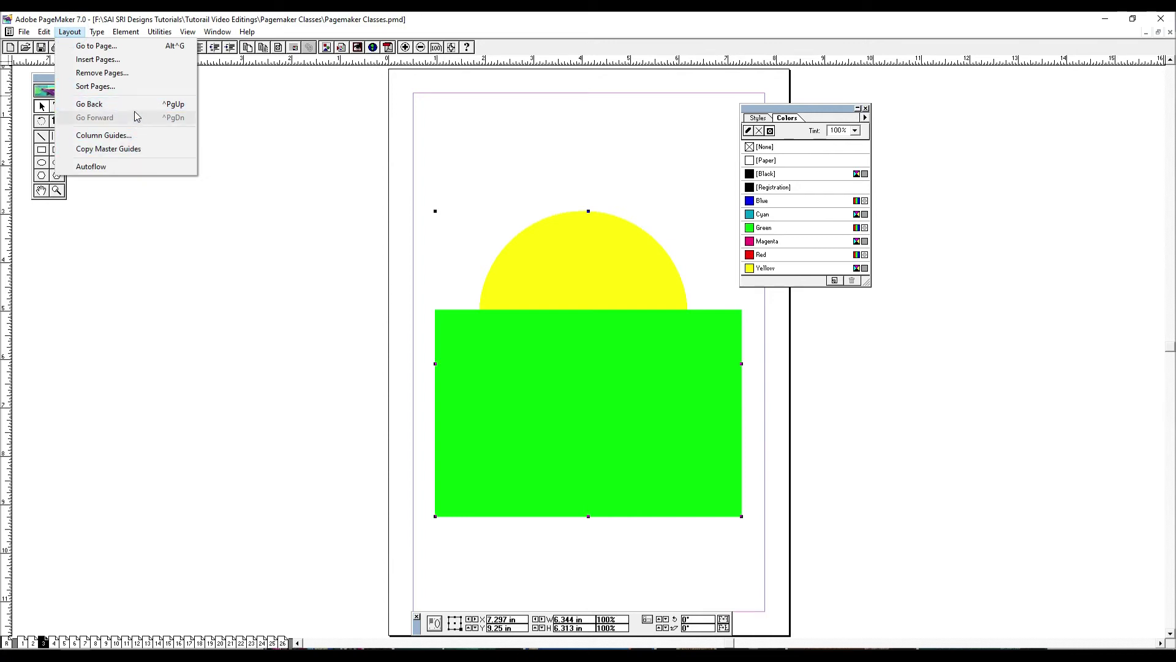
left_click(530, 288)
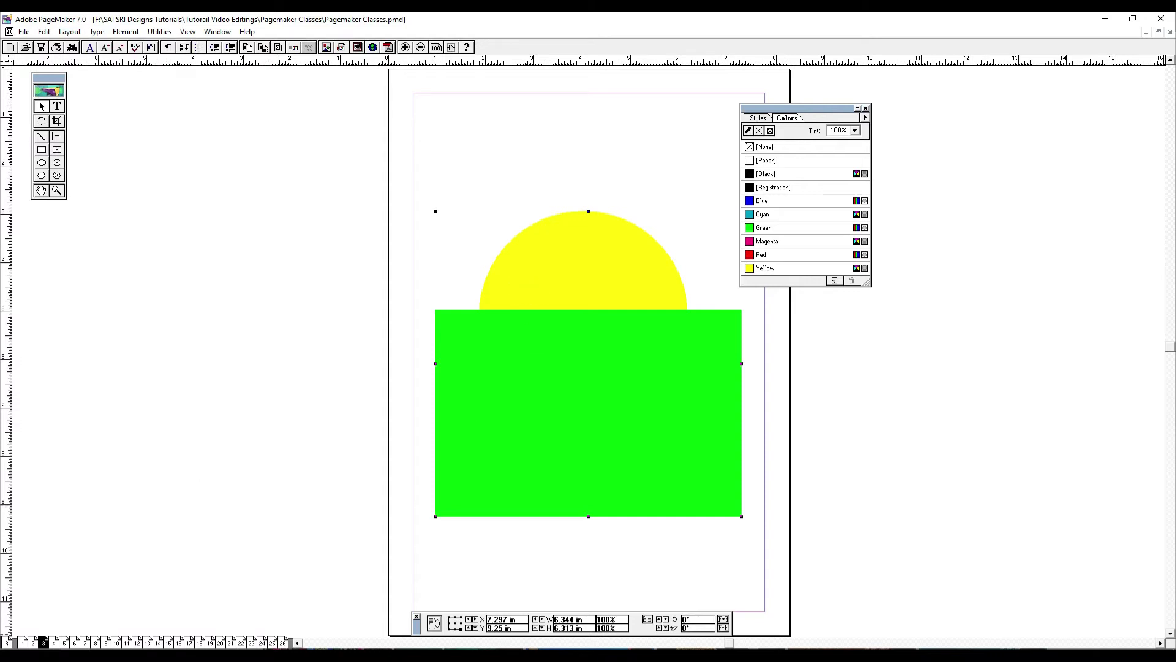
Step: Page forward past page 3 and back again to look through the neighbouring pages
key("Page_Down")
key("Page_Down")
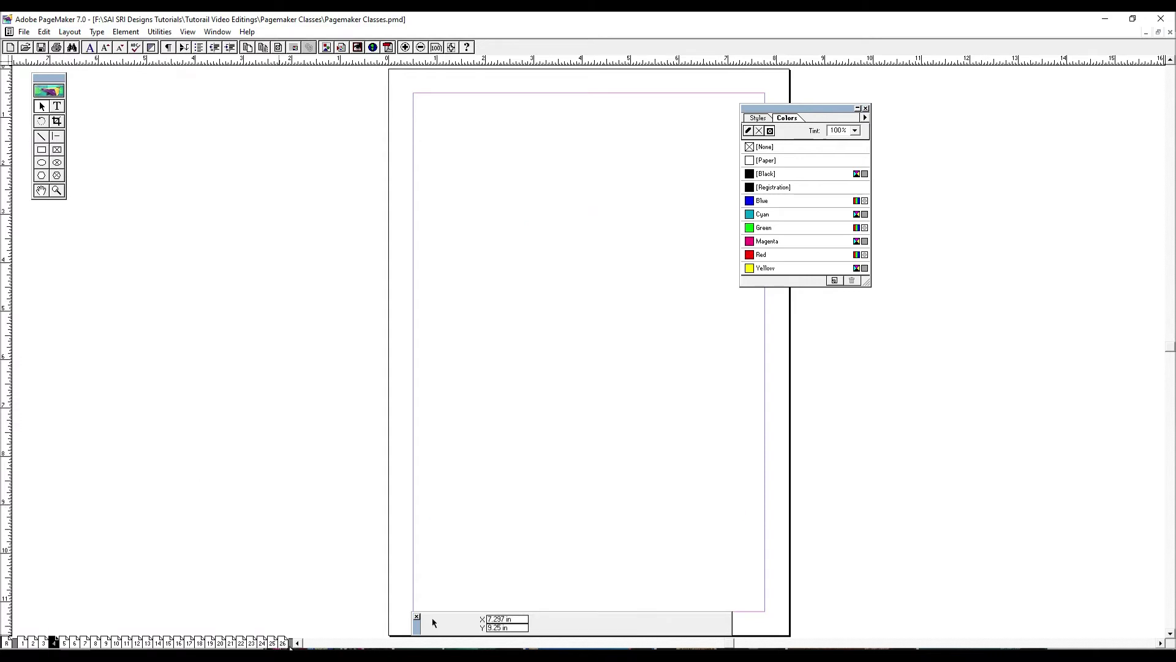
key("Page_Up")
key("Page_Up")
key("Page_Up")
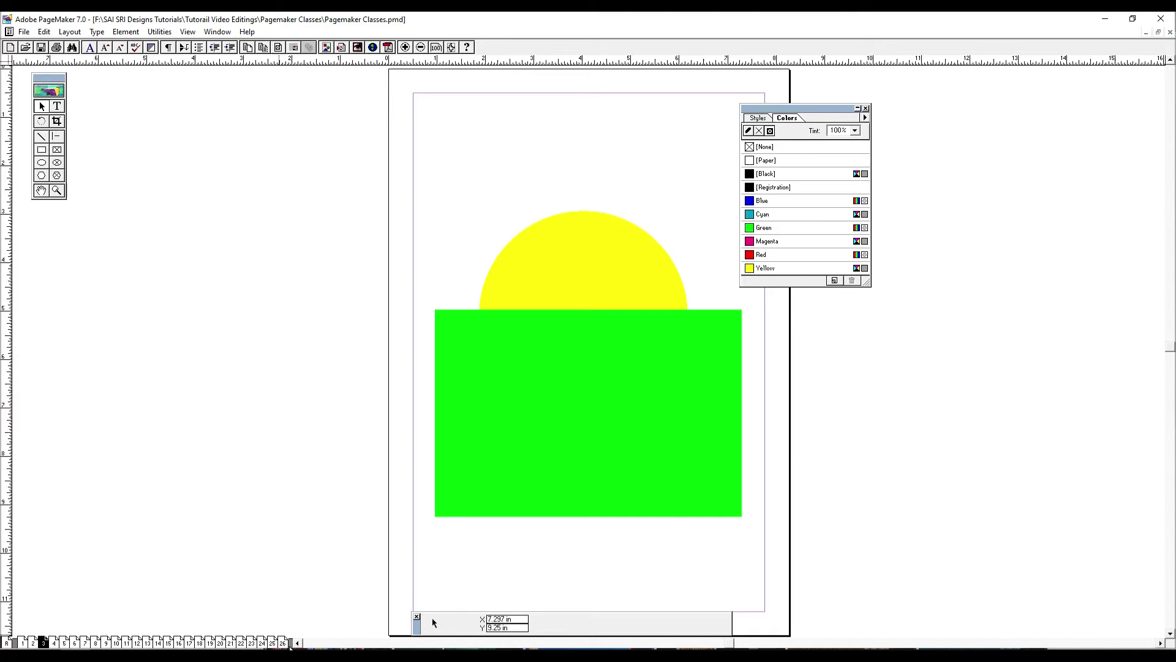
Step: Page forward from page 3 to page 7 and back to the artwork page, and check the Go Back and Go Forward commands
key("Page_Down")
key("Page_Down")
key("Page_Down")
key("Page_Down")
key("Page_Down")
key("Page_Down")
key("Page_Down")
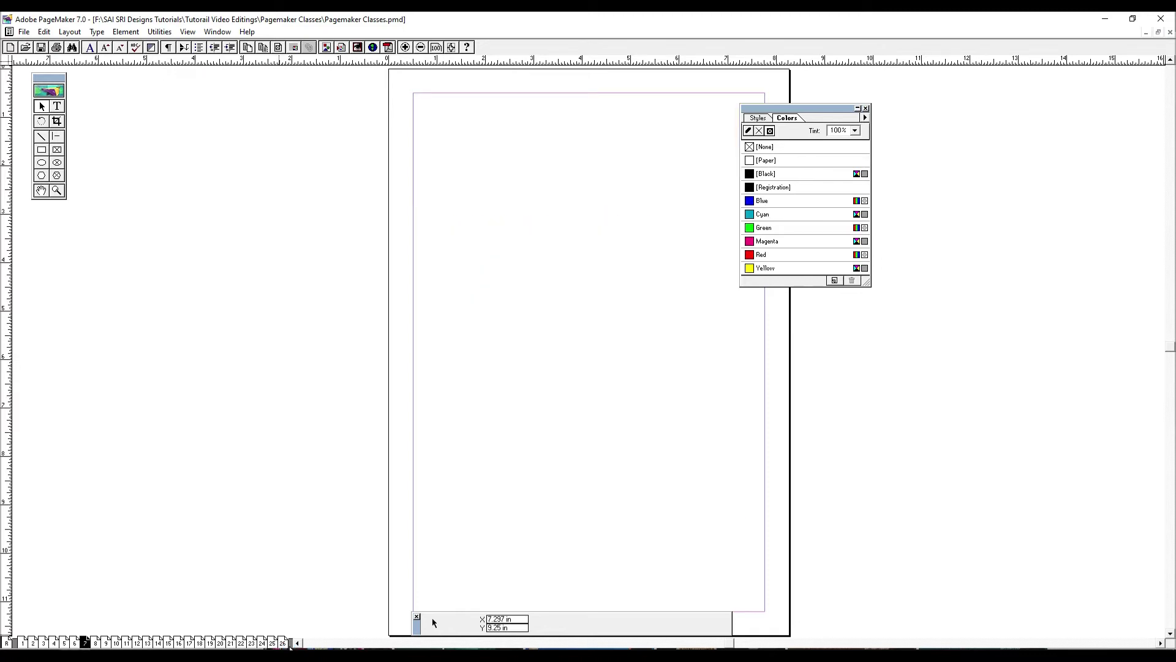
key("Page_Up")
key("Page_Up")
key("Page_Up")
key("Page_Up")
key("Page_Up")
key("Page_Up")
left_click(69, 32)
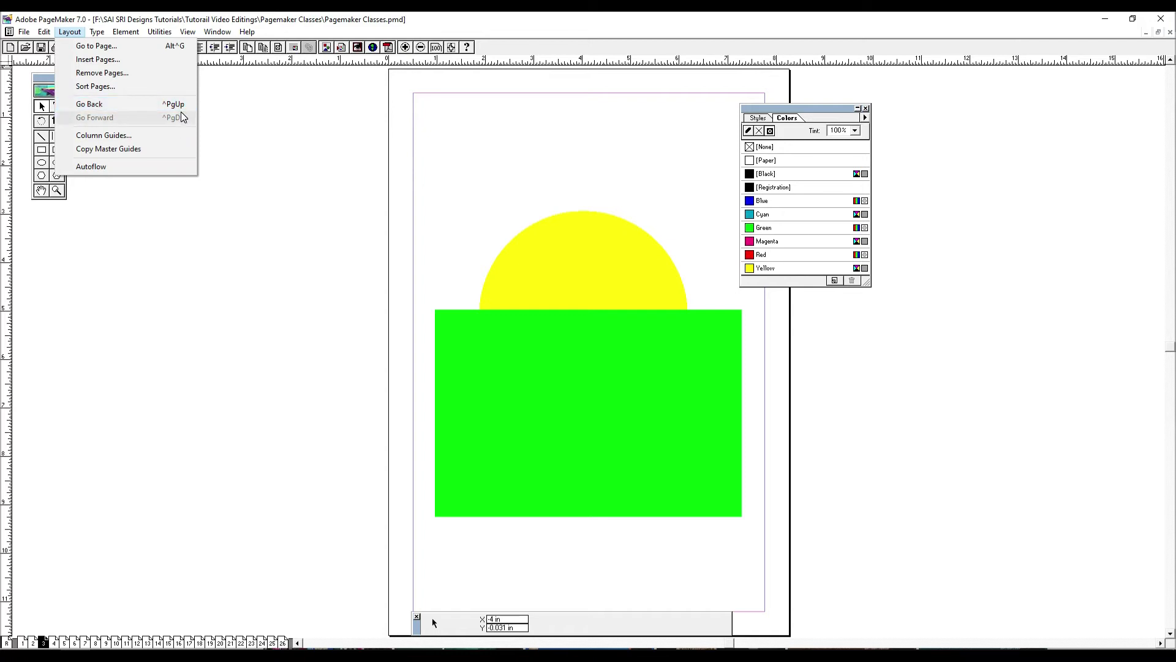
Step: Close the Colors palette and go to page 4
left_click(866, 108)
left_click(919, 204)
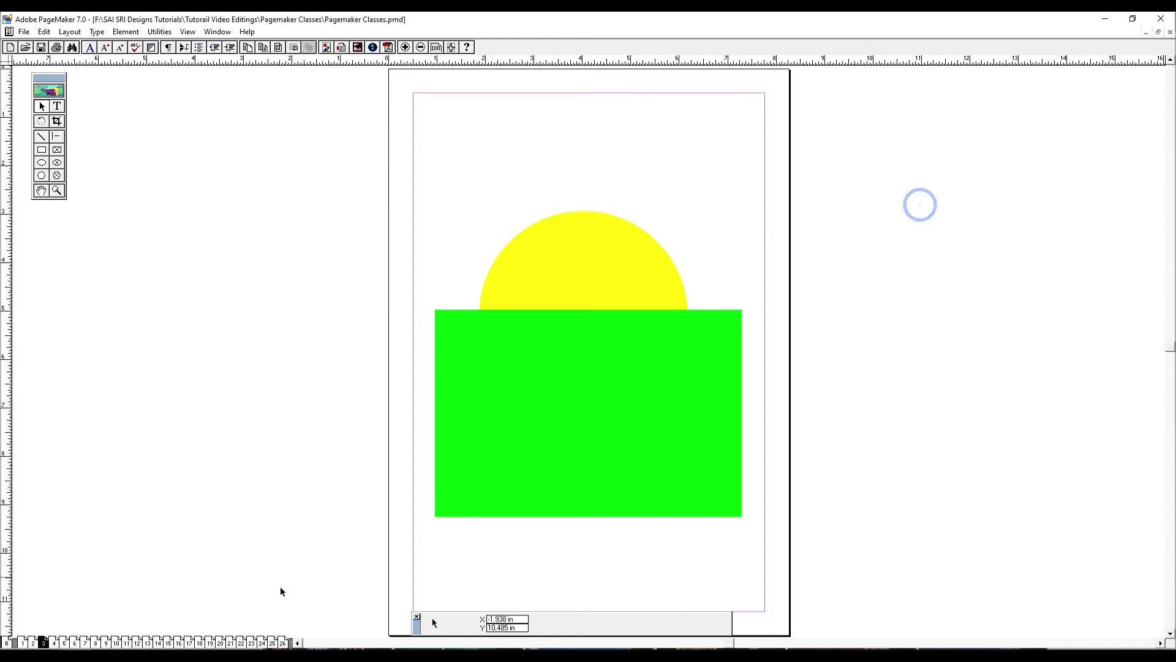
left_click(54, 642)
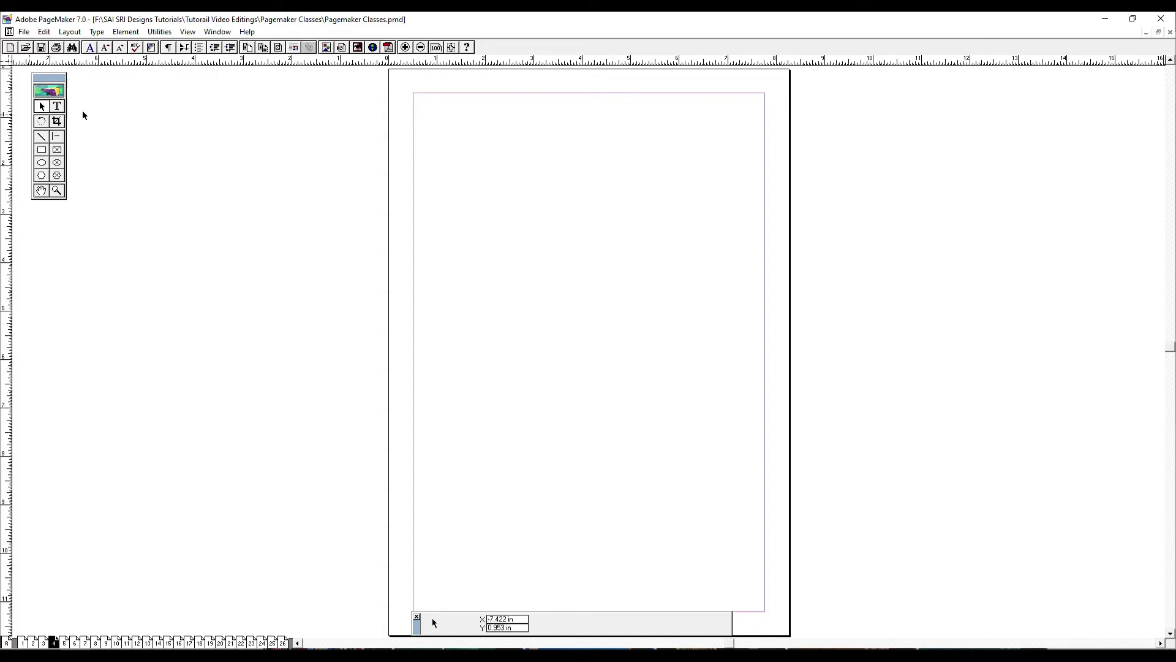
Step: Divide page 4 into 2 columns with column guides
left_click(81, 34)
left_click(130, 135)
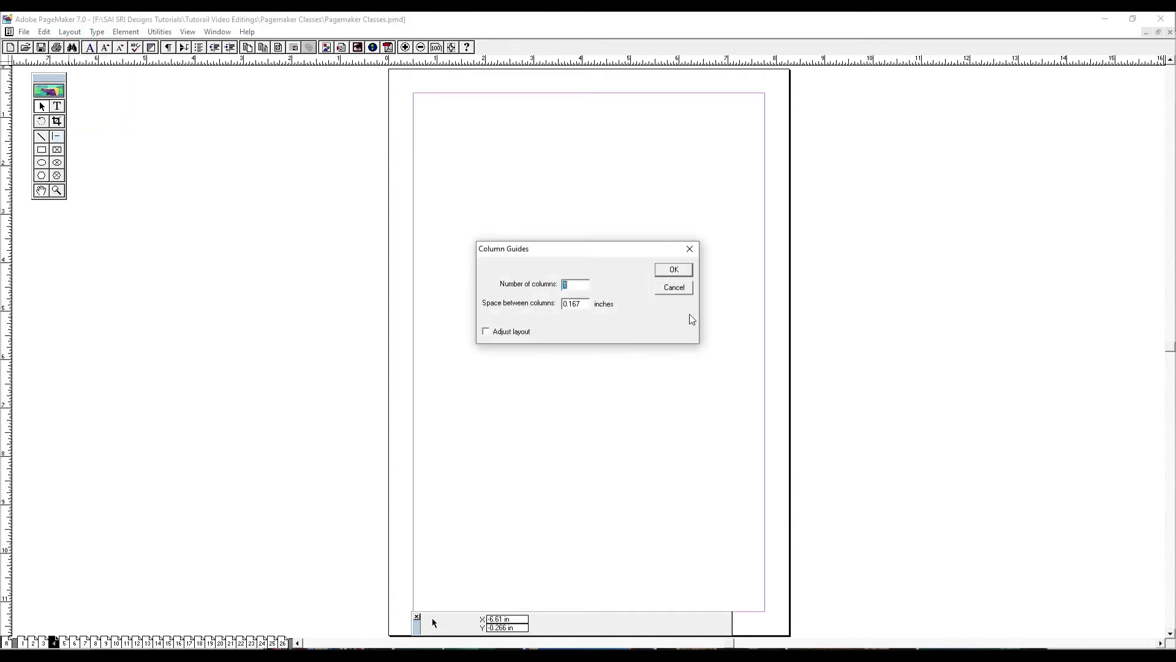
type("2")
key("Return")
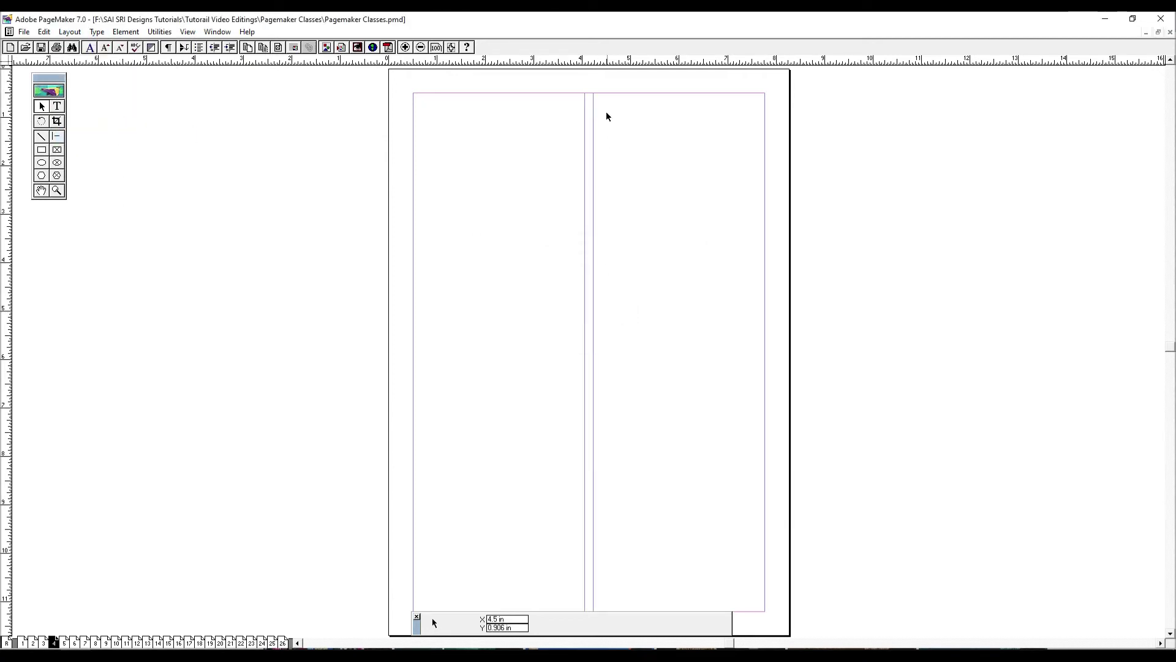
Step: Set the number of column guides on page 4 to 5 columns
left_click(70, 32)
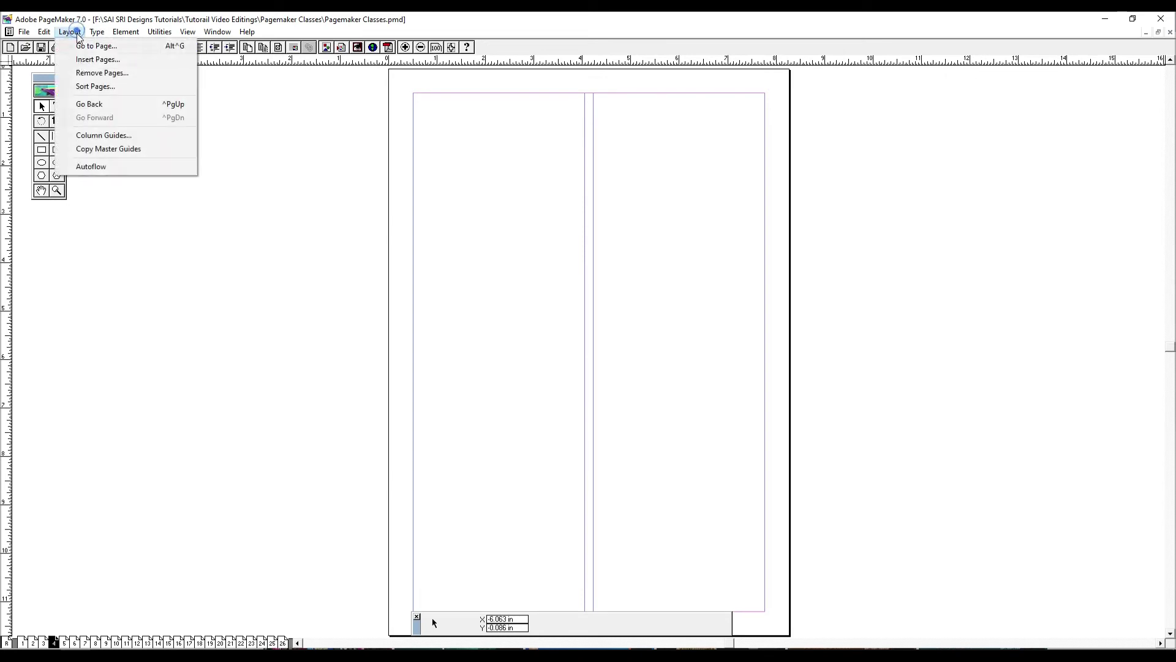
left_click(100, 135)
type("5")
key("Return")
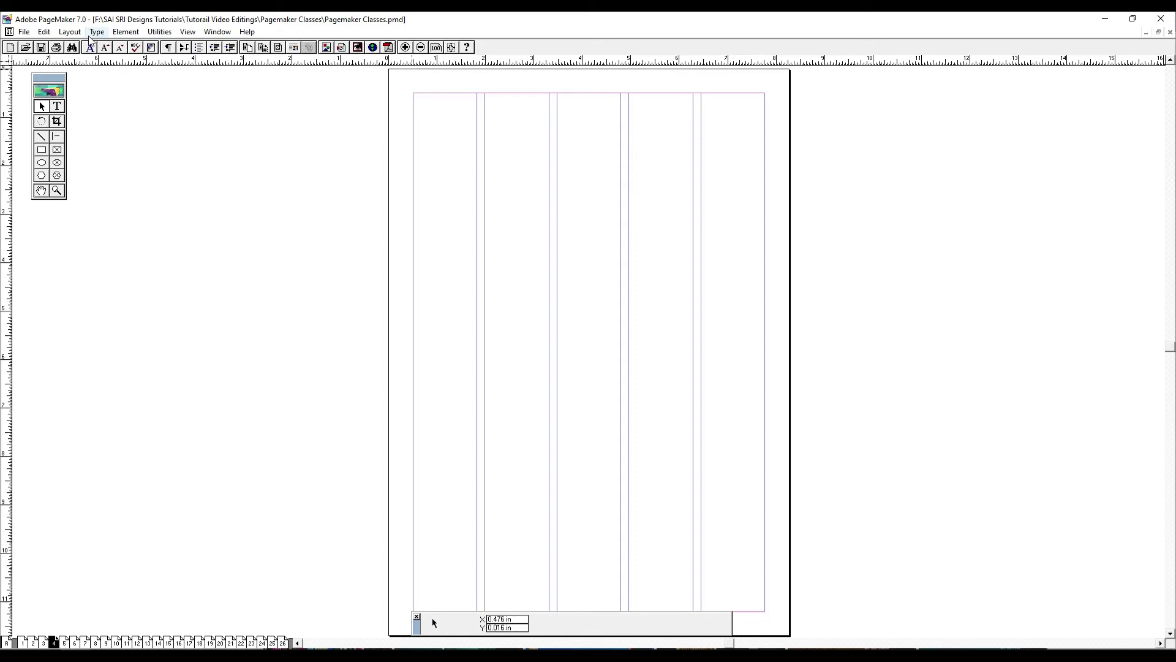
left_click(70, 32)
left_click(310, 98)
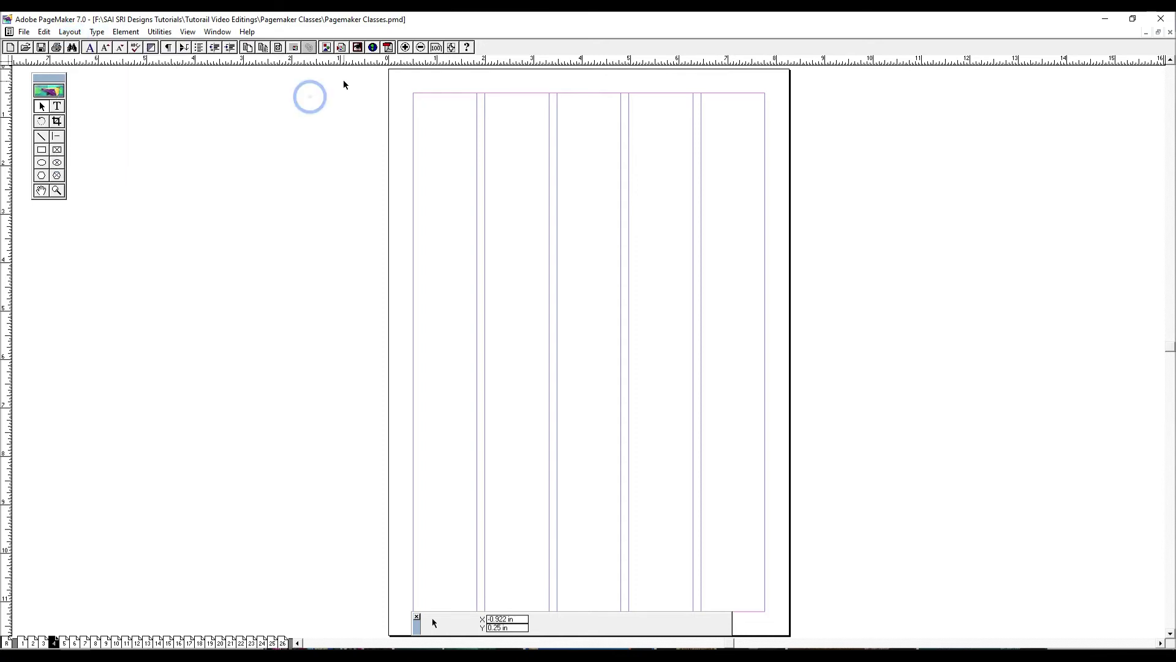
Step: Change the measurement units and the vertical ruler in the preferences to Millimeters
key("ctrl+k")
left_click(558, 237)
left_click(551, 263)
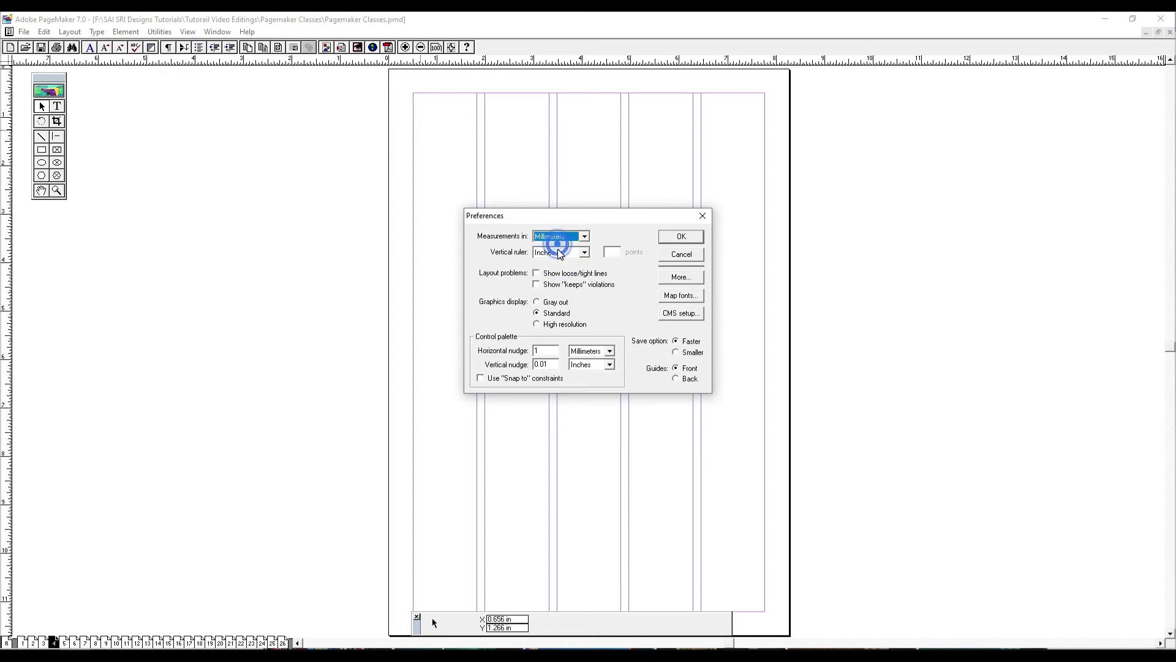
left_click(561, 251)
left_click(551, 279)
left_click(680, 236)
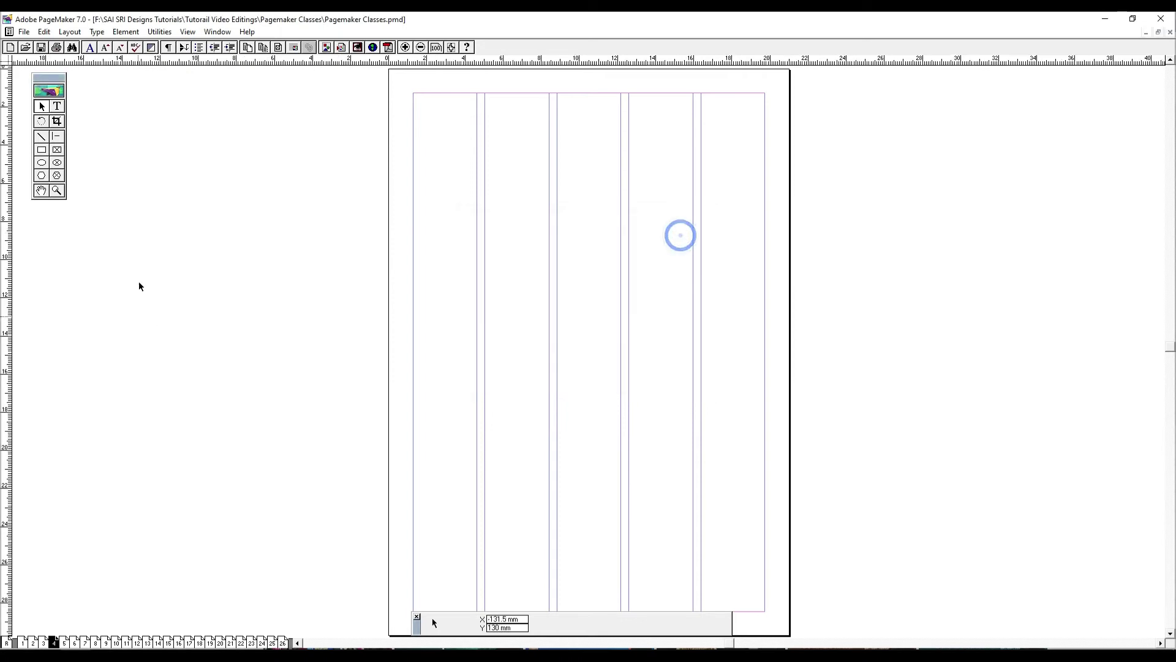
Step: Reset page 4 to a single column, divide it into 3 columns with a narrower space between them, and inspect the gap up close
left_click(69, 33)
mouse_move(97, 32)
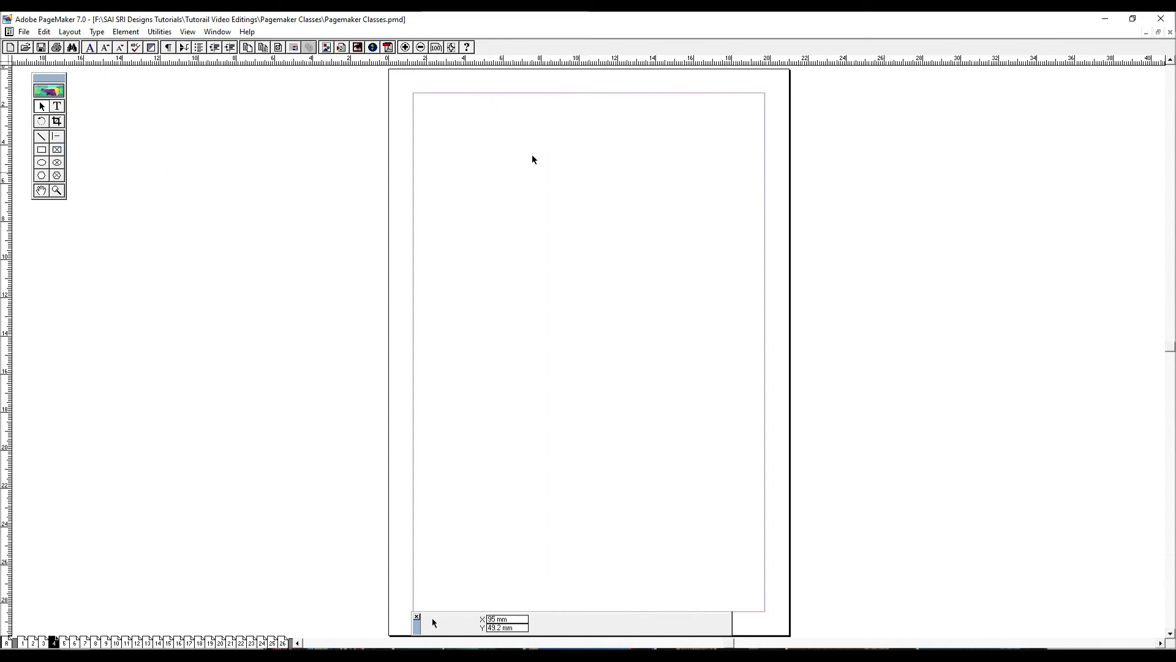
left_click(69, 31)
left_click(120, 134)
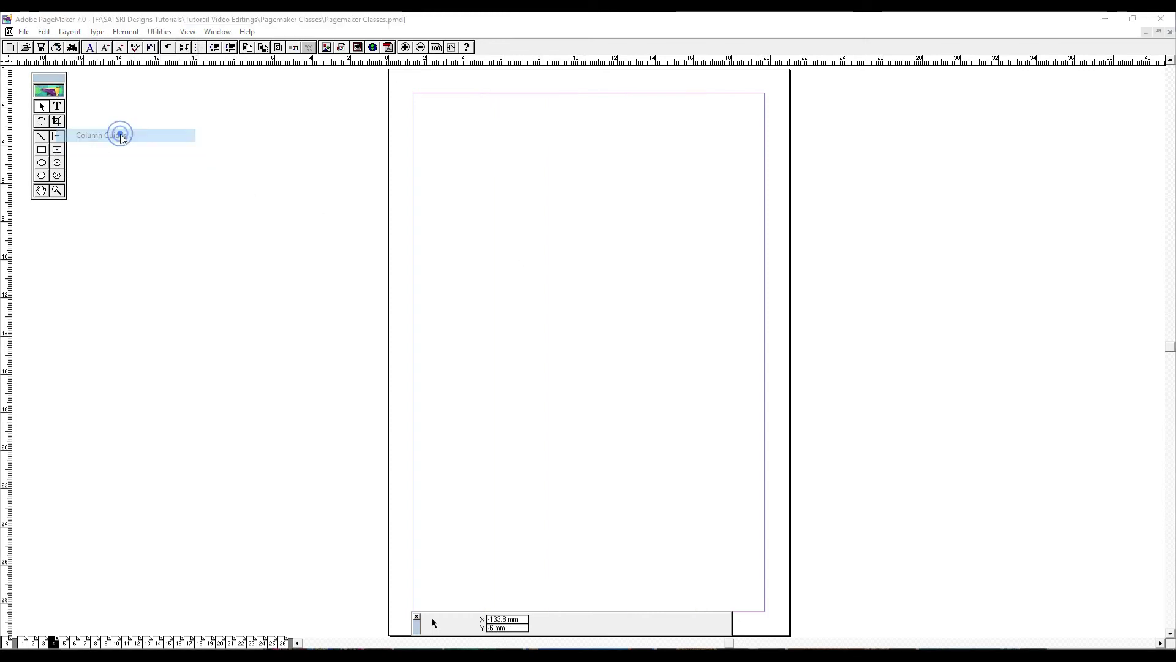
type("3")
key("Tab")
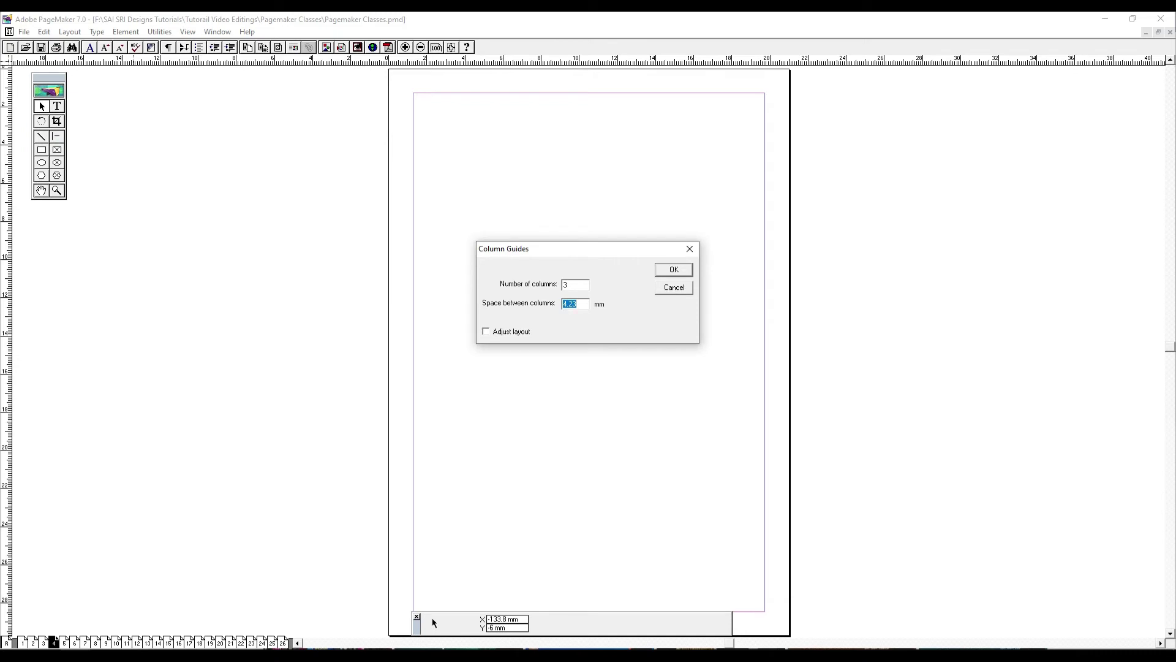
key("Return")
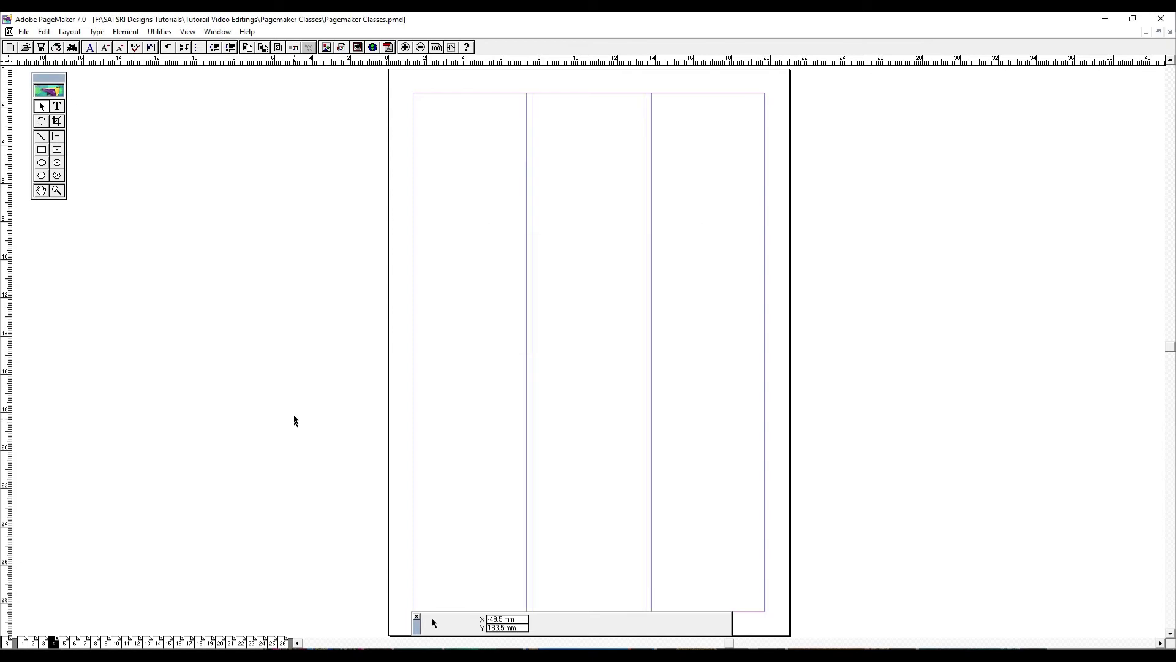
left_click(616, 86, "ctrl")
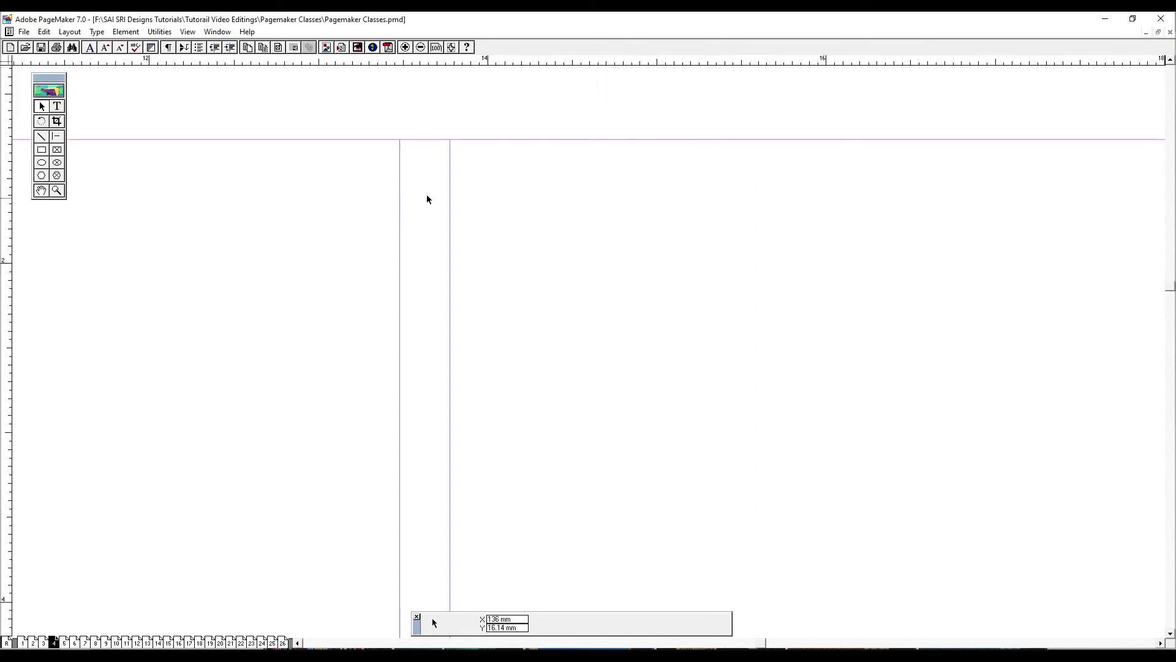
key("ctrl+0")
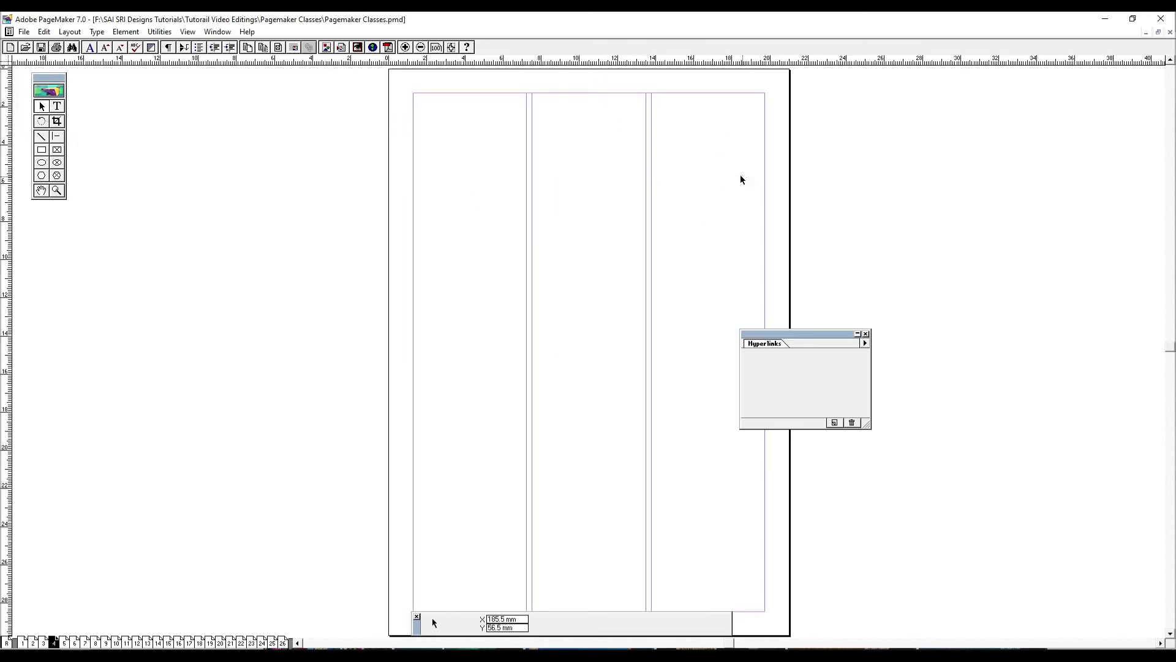
left_click(865, 334)
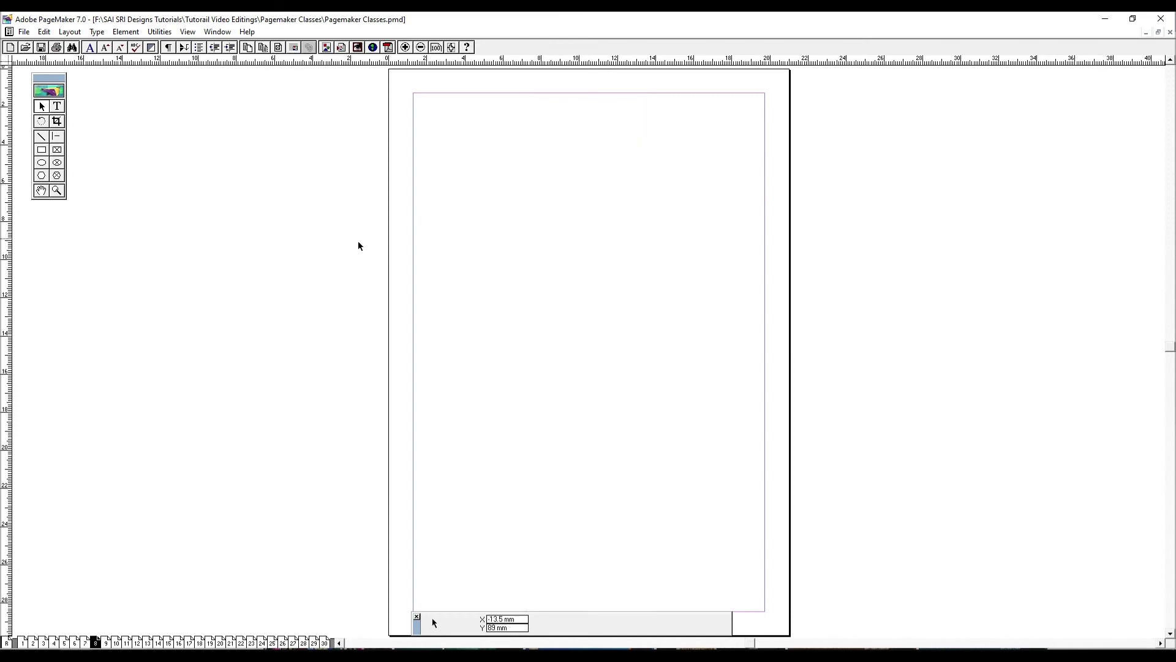
Step: Return from page 8 to the three-column page 4 and copy the master guides onto it
key("Page_Up")
key("Page_Up")
key("Page_Up")
key("Page_Up")
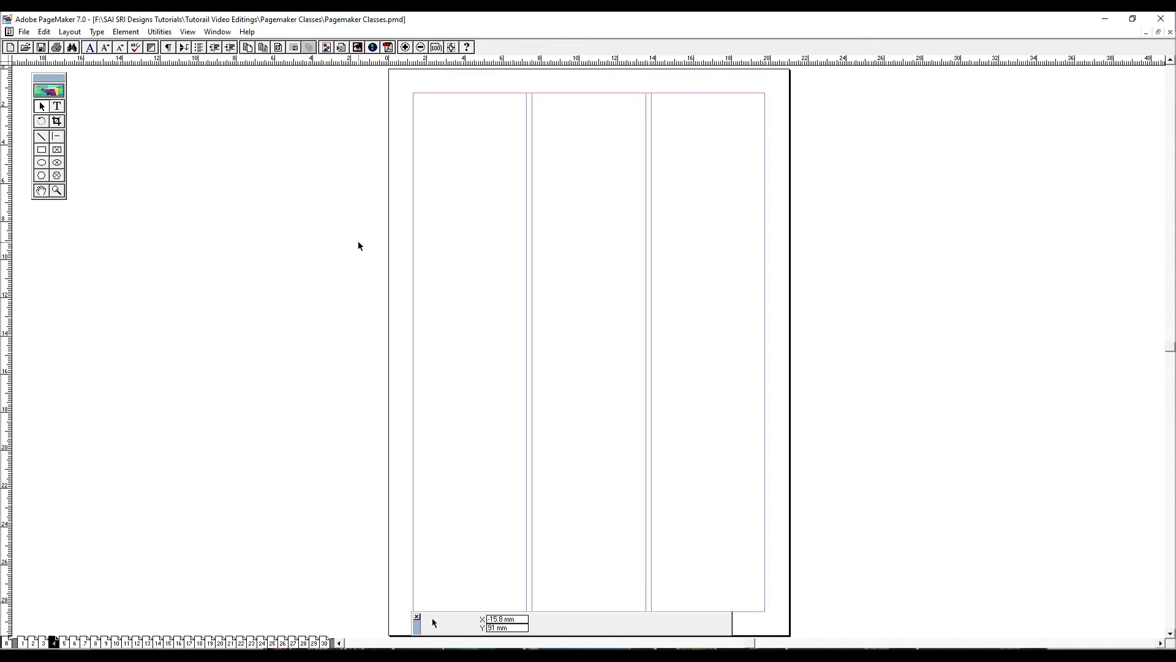
key("shift+F4")
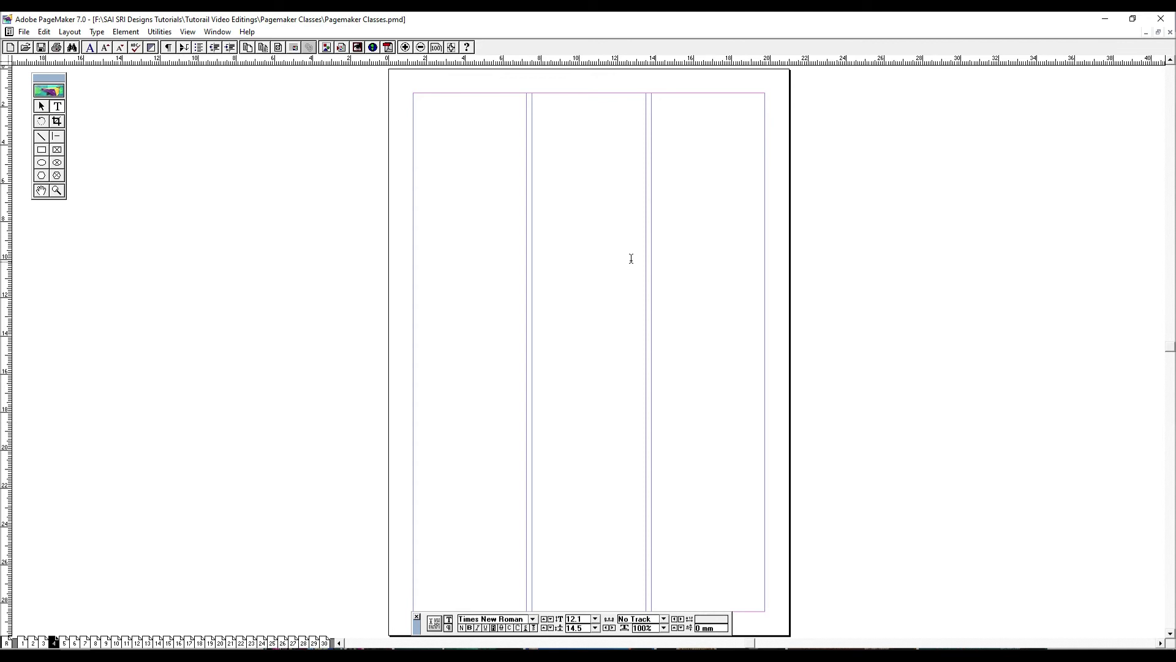
left_click(48, 109)
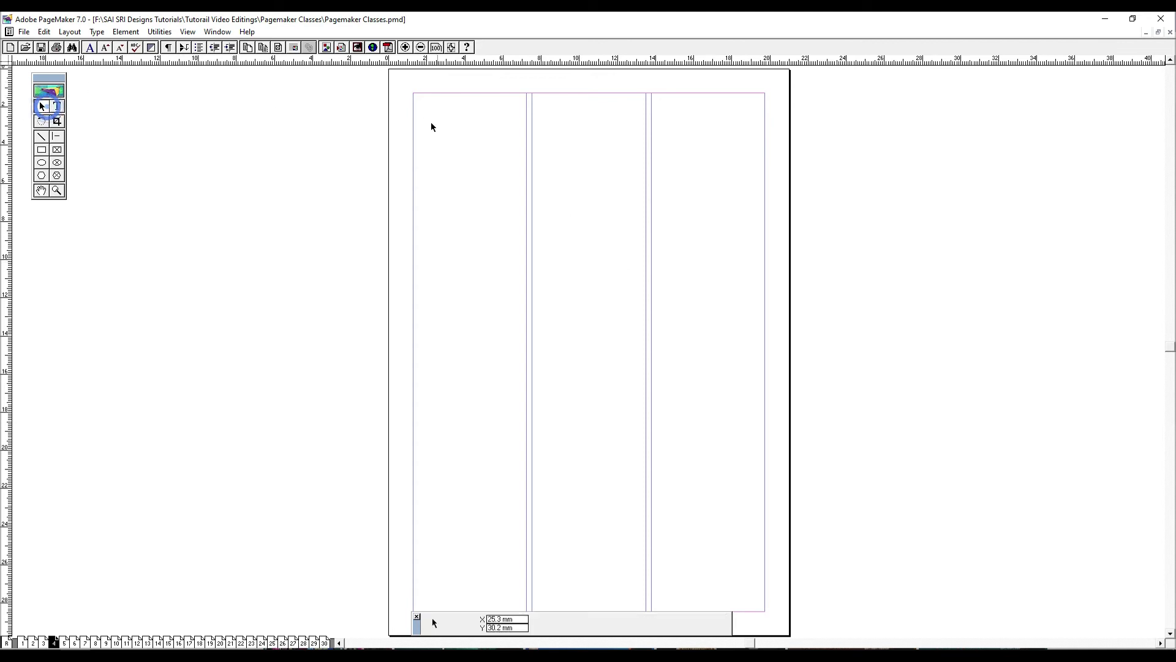
left_click(717, 294, "ctrl")
key("ctrl+0")
left_click(76, 35)
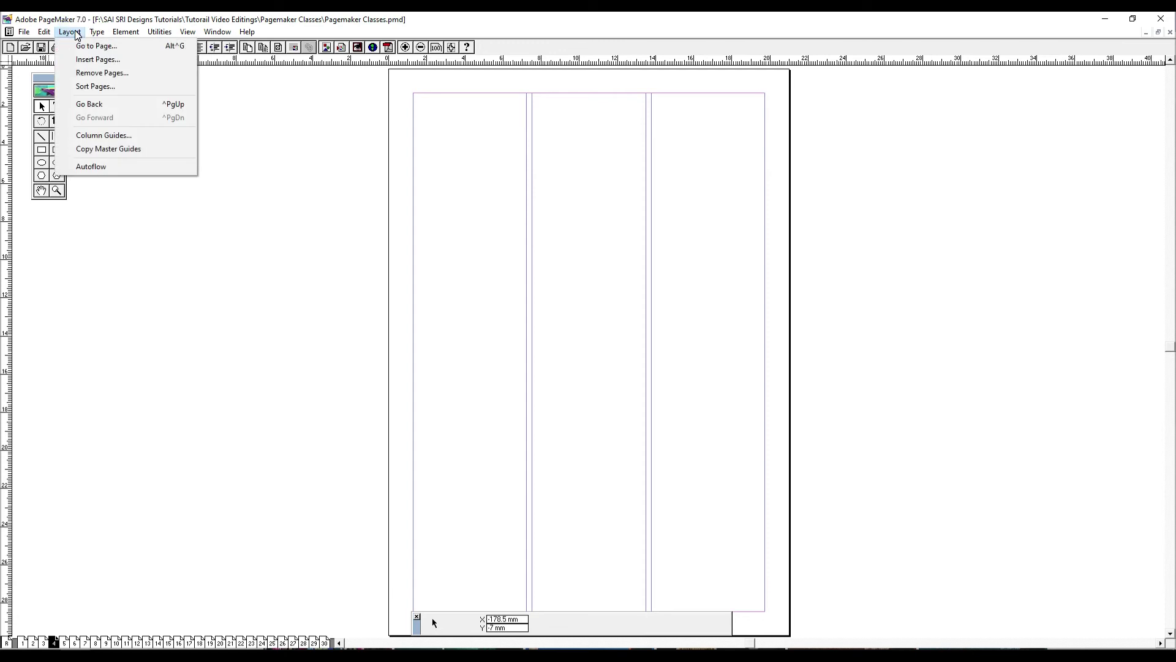
left_click(153, 150)
Step: Go to page 5 and turn on Autoflow
key("F12")
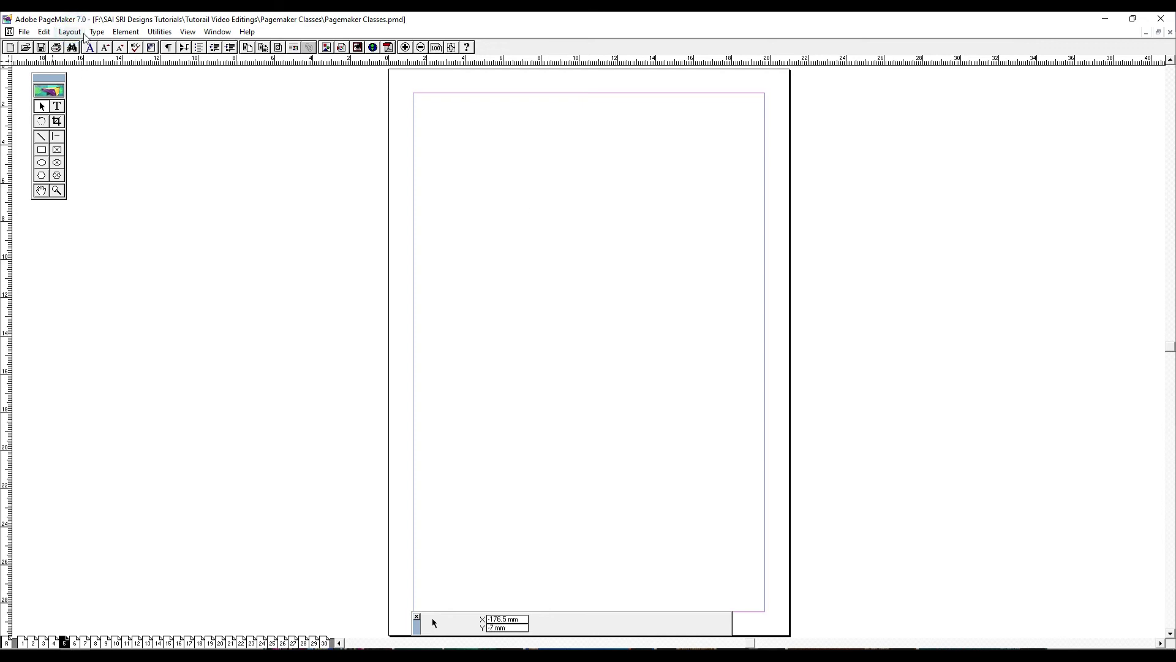
left_click(46, 34)
left_click(70, 31)
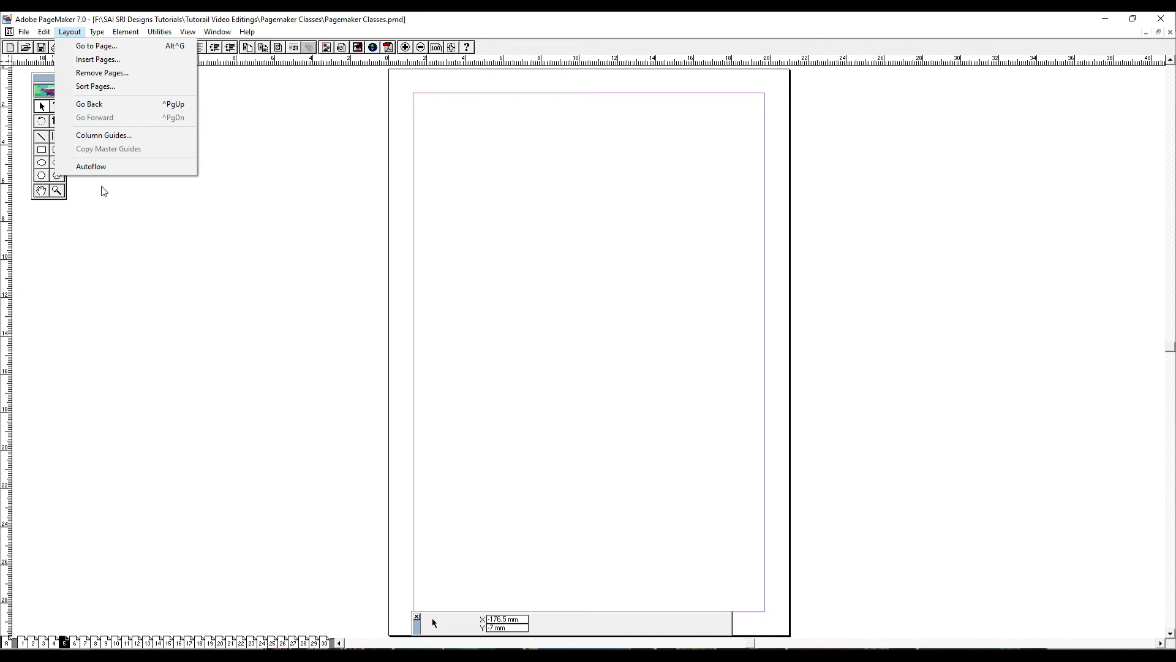
left_click(103, 171)
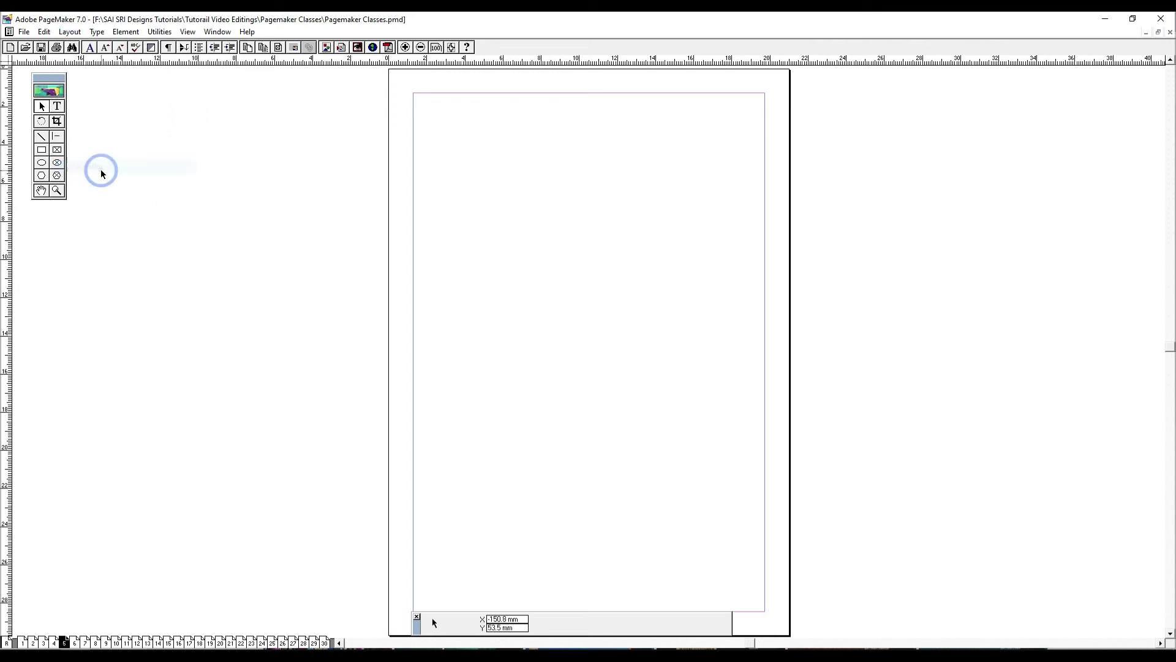
Step: Create a text block from page 5's upper-left margin corner and fill it with the repeated filler text "edrfdfs dfs df"
left_click(59, 107)
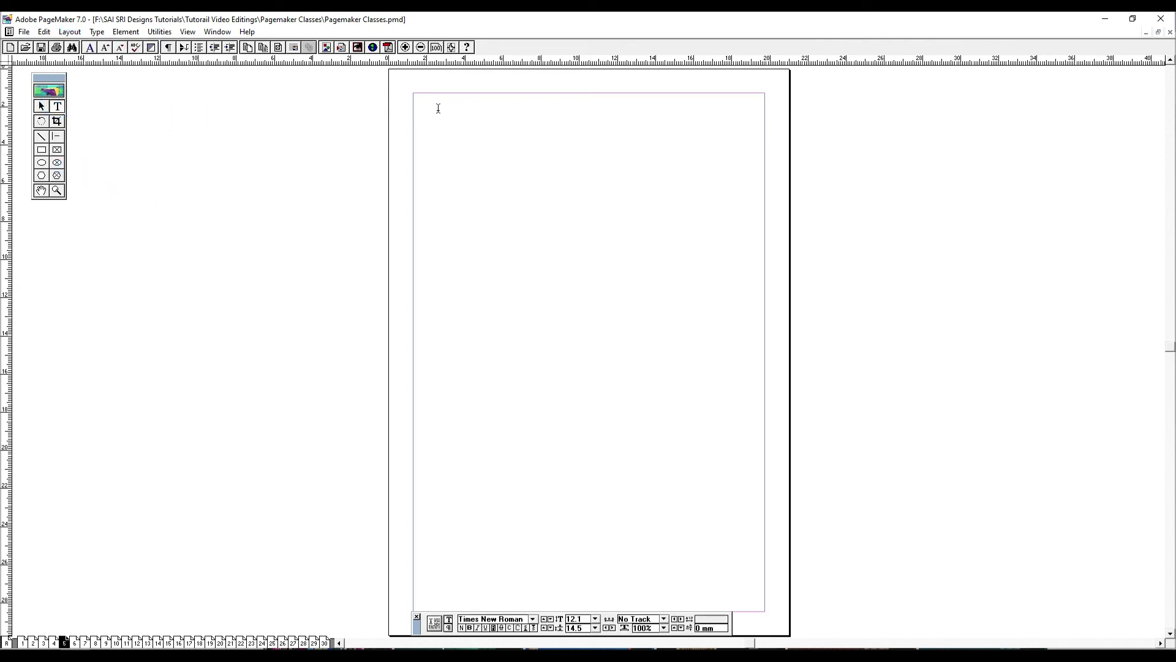
left_click_drag(414, 93, 751, 401)
type("edrfdfs dfs df")
key("ctrl+a")
left_click(716, 371)
type("edrfdfsdfsdfedrfdfsdfsdfedrfdfsdfsdfedrfdfsdfsdfedrfdfsdfsdfedrfdfsdfsdfedrfdfsdfsdfedrfdfsdfsdfedrfdfsdfsd")
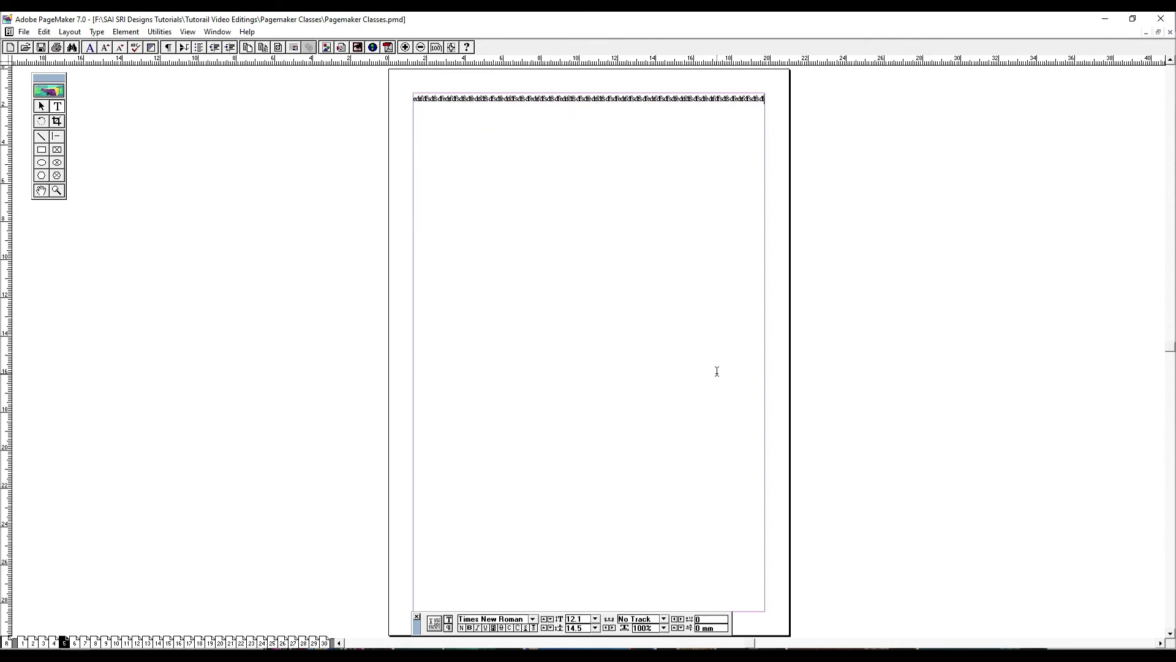
Step: Copy all the filler text and paste it repeatedly at its end until it runs past page 5's bottom margin
key("ctrl+a")
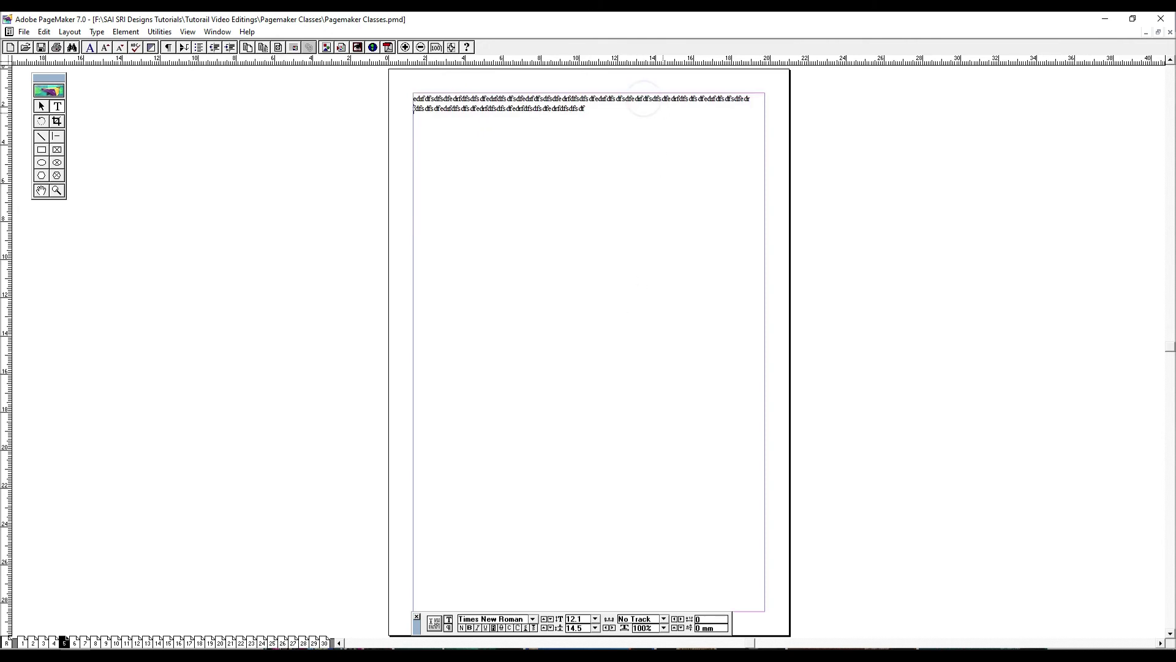
key("Right")
key("ctrl+v")
key("ctrl+v")
key("ctrl+v")
key("ctrl+v")
key("ctrl+v")
key("ctrl+v")
key("ctrl+v")
key("ctrl+v")
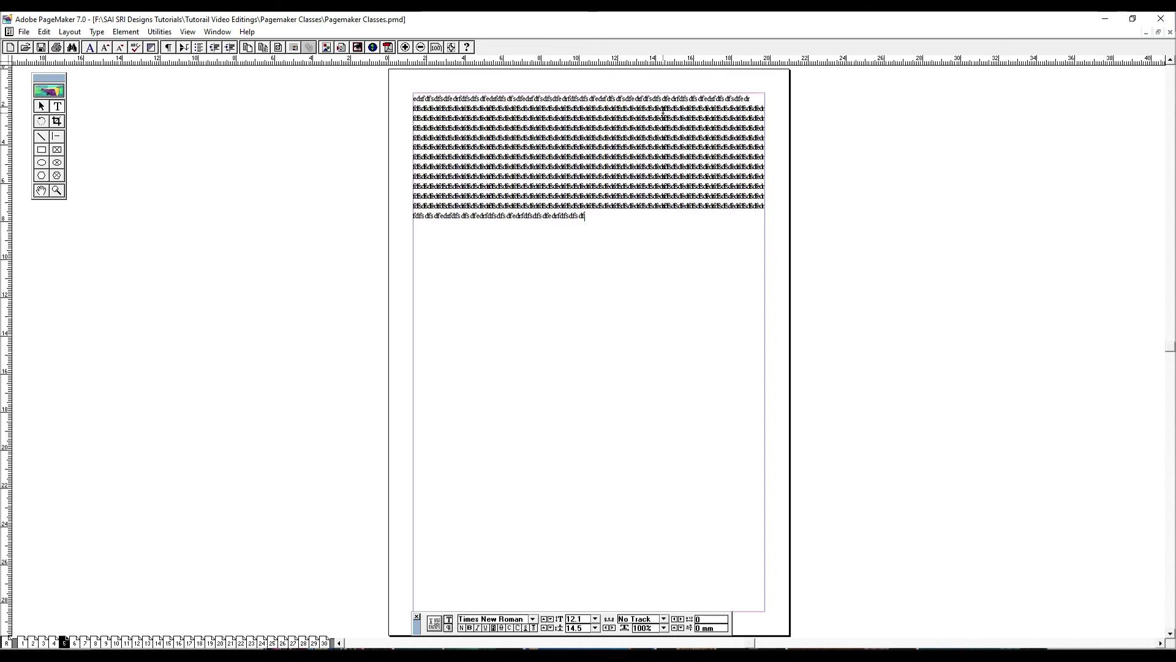
key("ctrl+v")
key("ctrl+v")
key("ctrl+v")
key("ctrl+v")
key("ctrl+v")
key("ctrl+v")
key("ctrl+v")
key("ctrl+v")
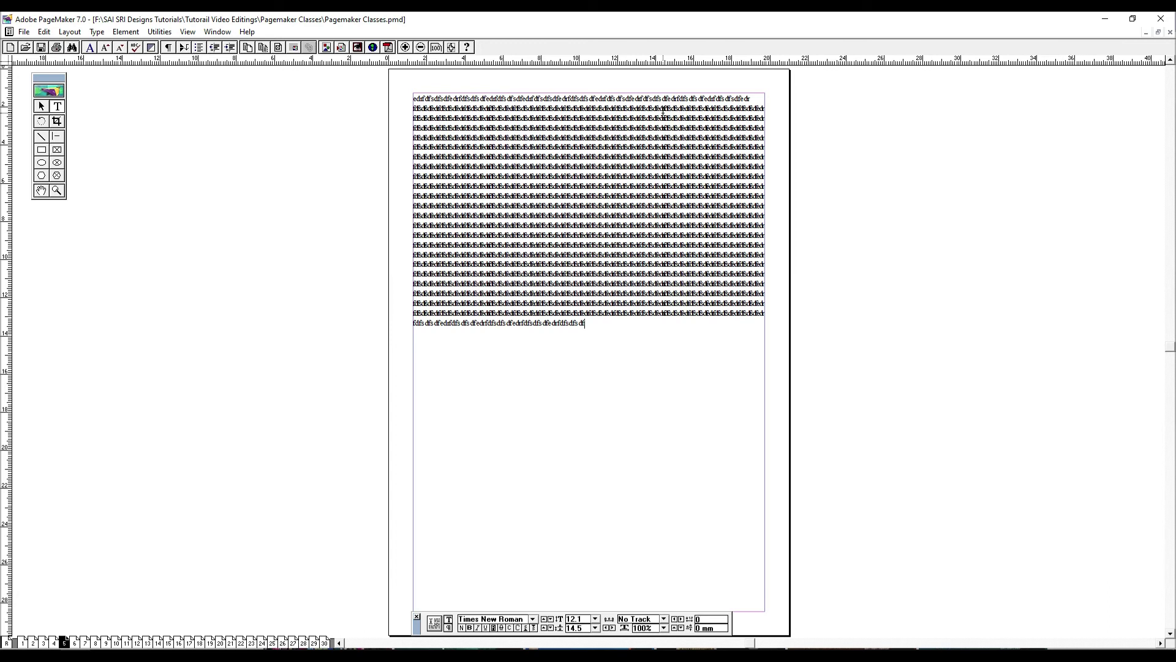
key("ctrl+v")
key("ctrl+v")
key("ctrl+v")
key("ctrl+v")
key("ctrl+v")
key("ctrl+v")
key("ctrl+v")
key("ctrl+v")
key("ctrl+v")
key("ctrl+v")
key("ctrl+v")
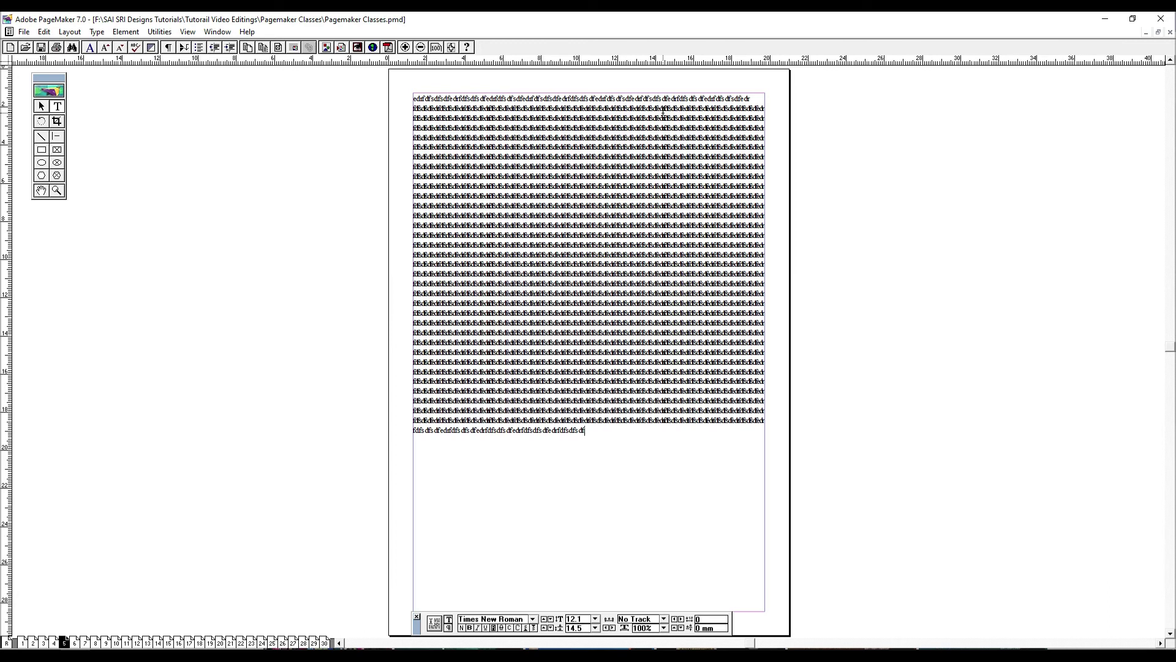
key("ctrl+v")
key("ctrl+v")
key("ctrl+v")
key("ctrl+v")
key("ctrl+v")
key("ctrl+v")
key("ctrl+v")
key("ctrl+v")
key("ctrl+v")
key("ctrl+v")
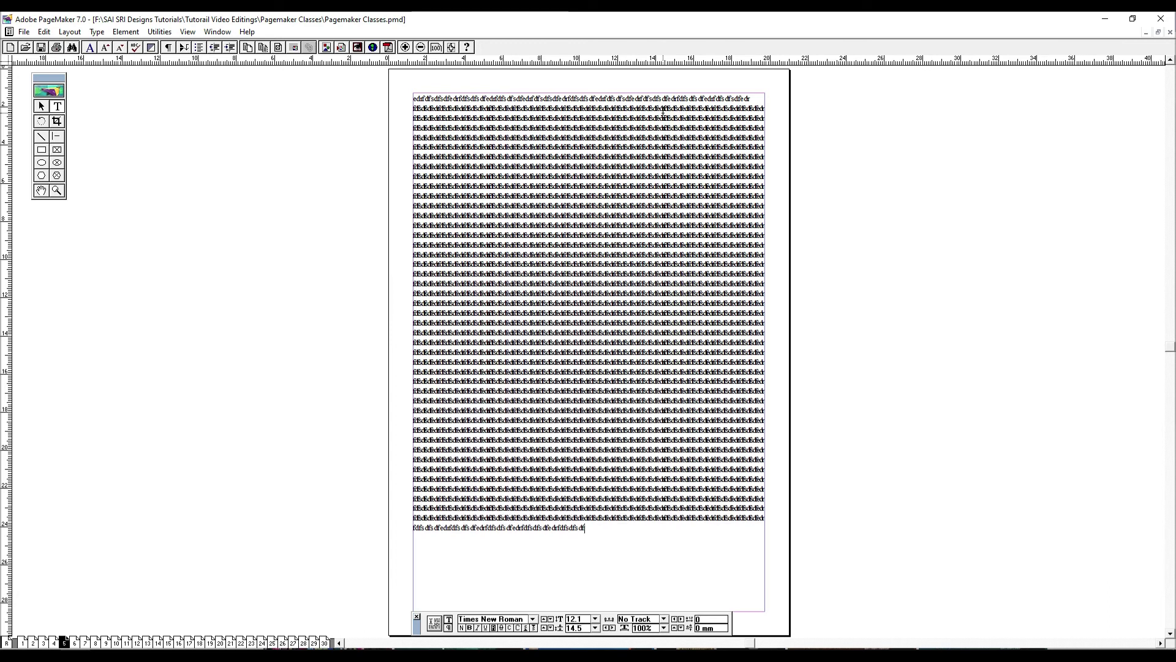
key("ctrl+v")
key("ctrl+v")
key("ctrl+v")
key("ctrl+v")
key("ctrl+v")
key("ctrl+v")
key("ctrl+v")
key("ctrl+v")
key("ctrl+v")
key("ctrl+v")
key("ctrl+v")
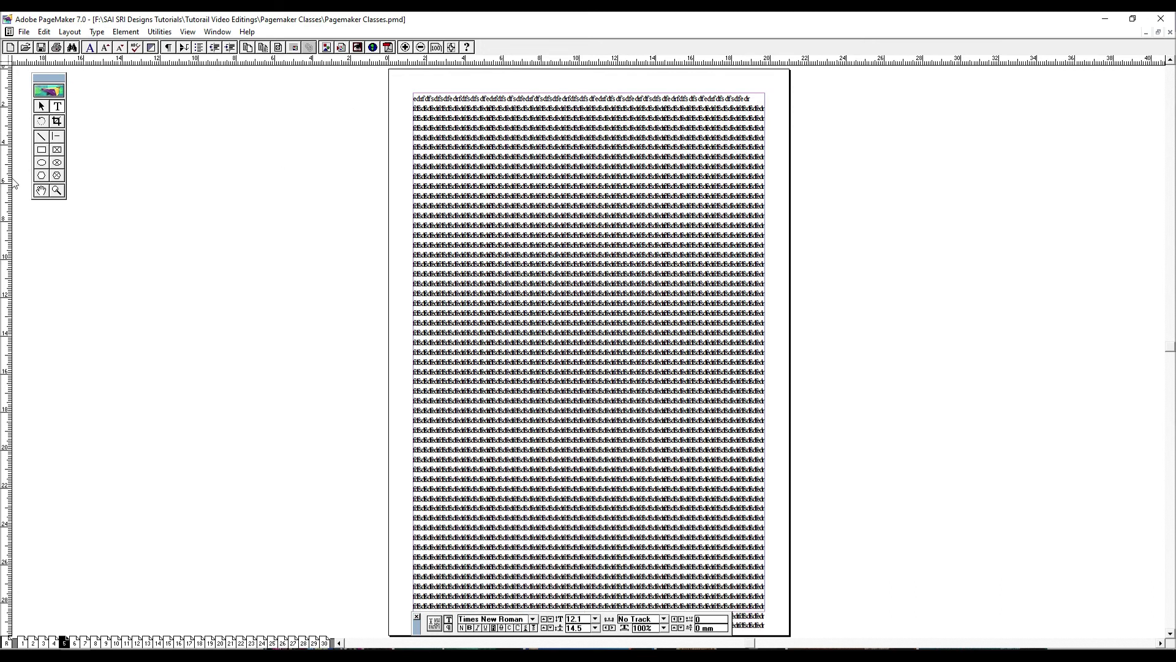
Step: Select page 5's text block, hide the palettes and shorten the block to about 266 mm high, ending just above the bottom margin
left_click(41, 106)
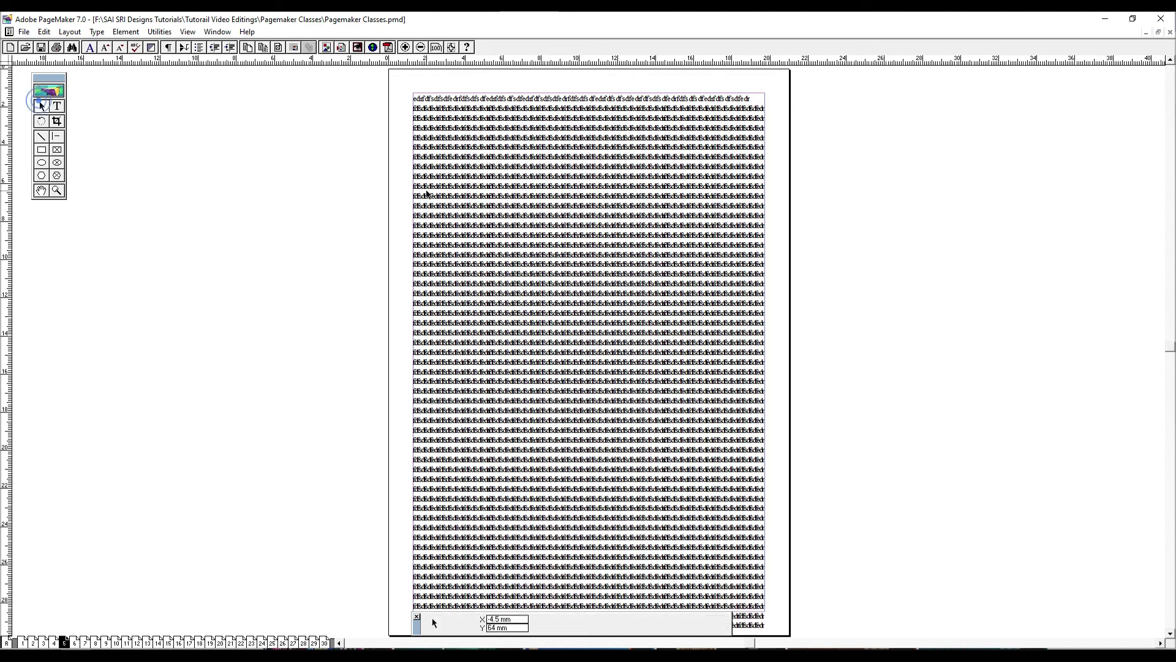
left_click(97, 31)
mouse_move(69, 32)
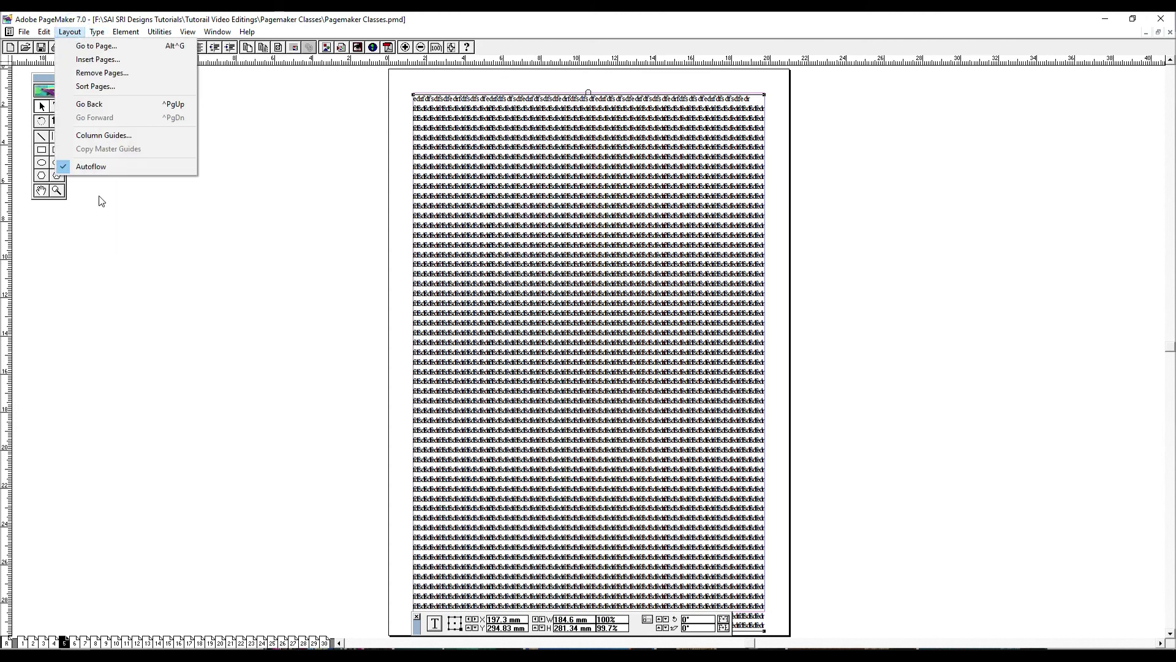
left_click(535, 239)
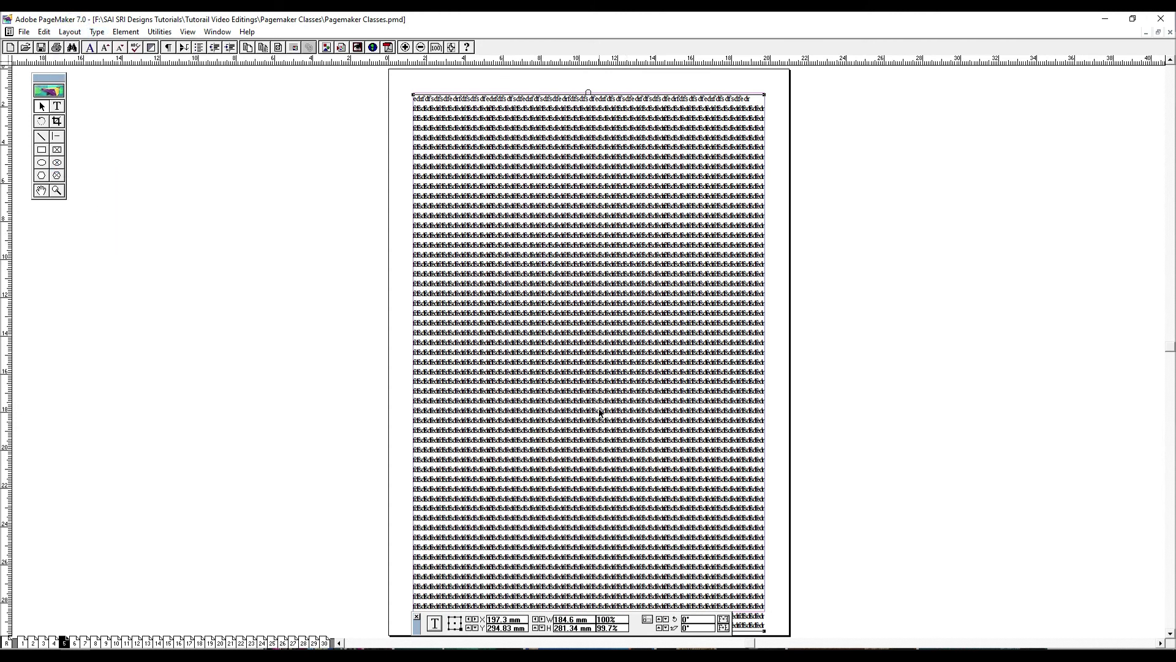
key("Tab")
left_click_drag(590, 635, 589, 608)
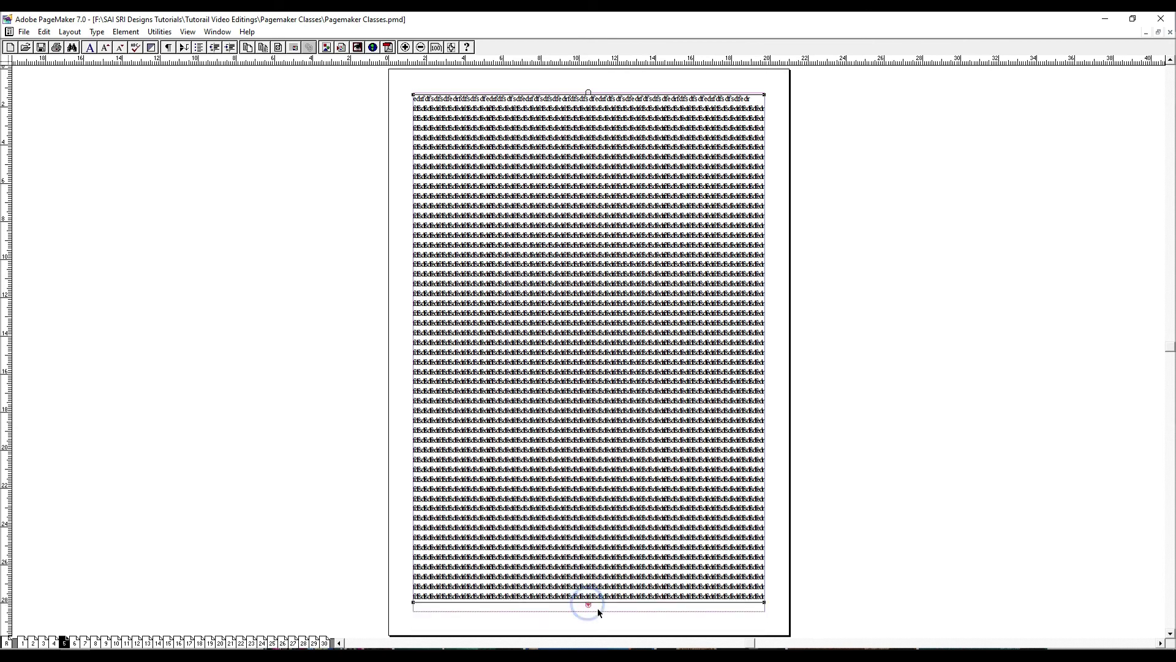
Step: Pick up the overflow text from page 5's text block and flow it onto page 6 from the upper-left margin corner
left_click(589, 604)
key("Page_Down")
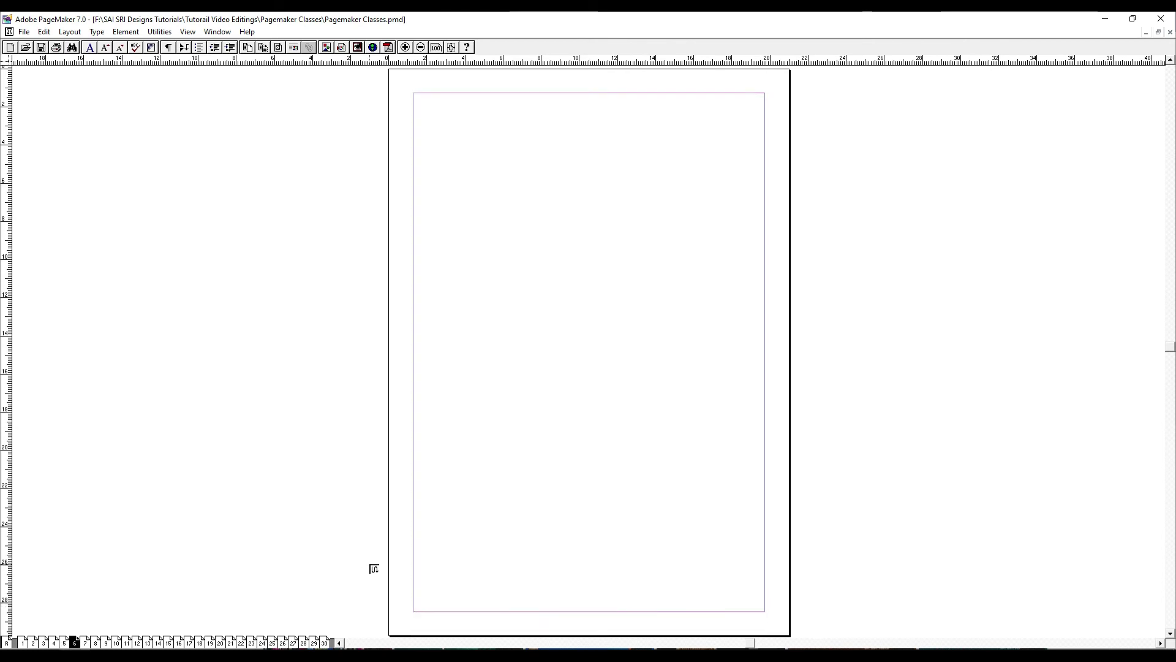
left_click(414, 95)
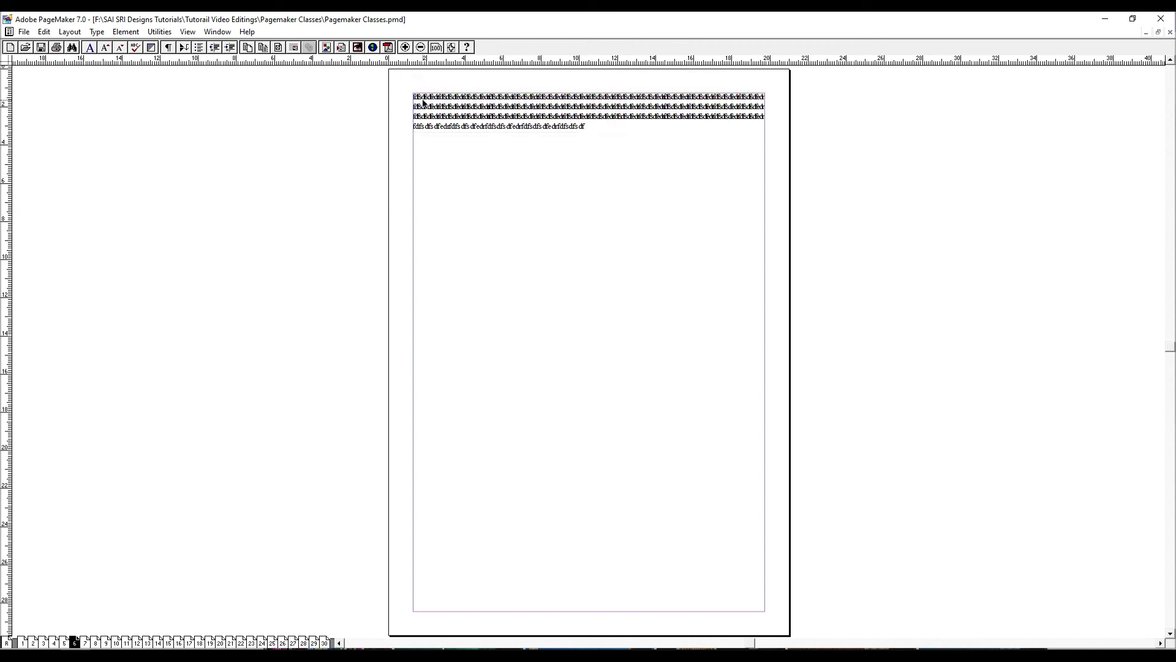
Step: Return to page 5 with the palettes shown and check the Autoflow setting
key("Page_Up")
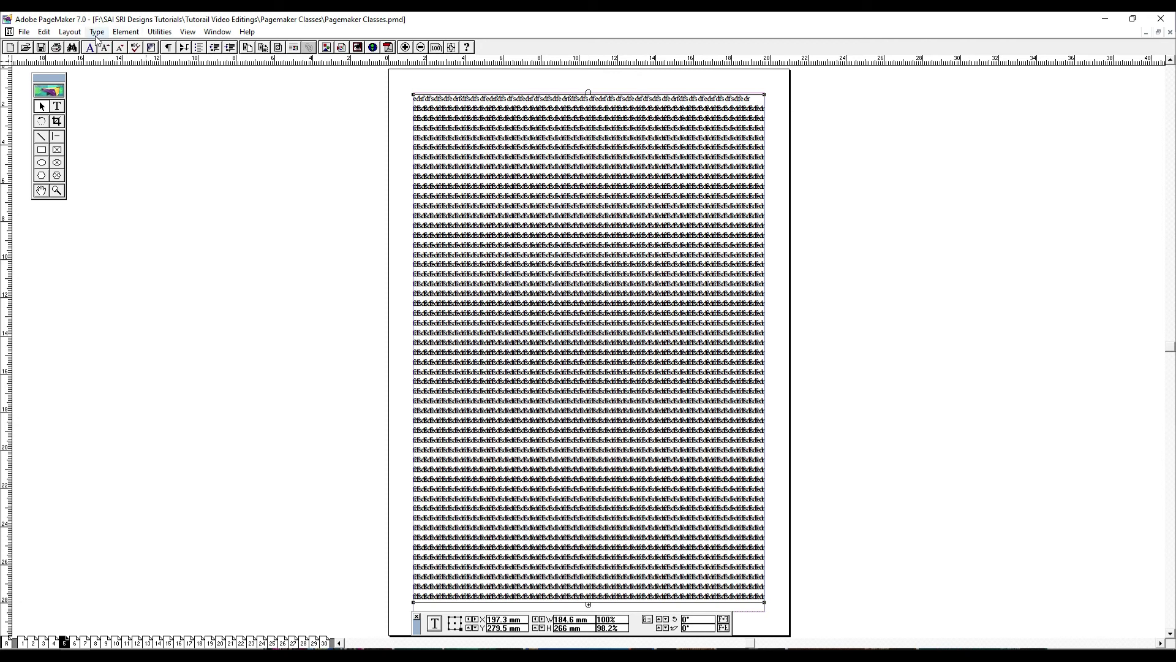
left_click(69, 32)
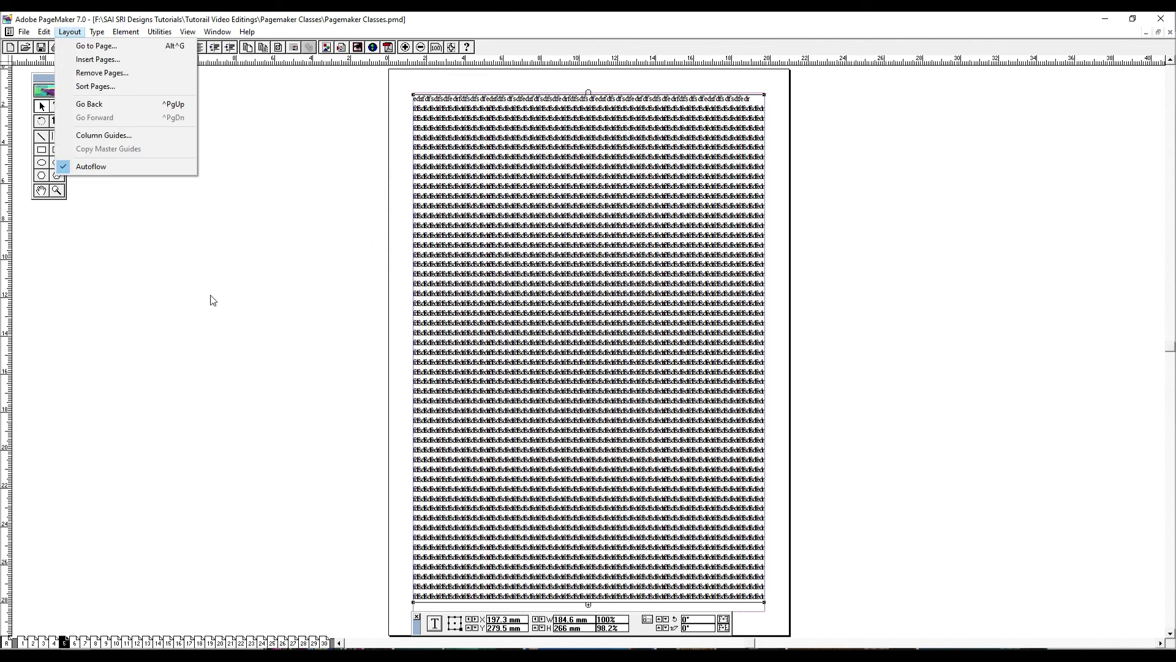
left_click(198, 372)
Step: Go to the topic list on page 2 and review the available layout commands, starting with Go to Page
left_click(29, 642)
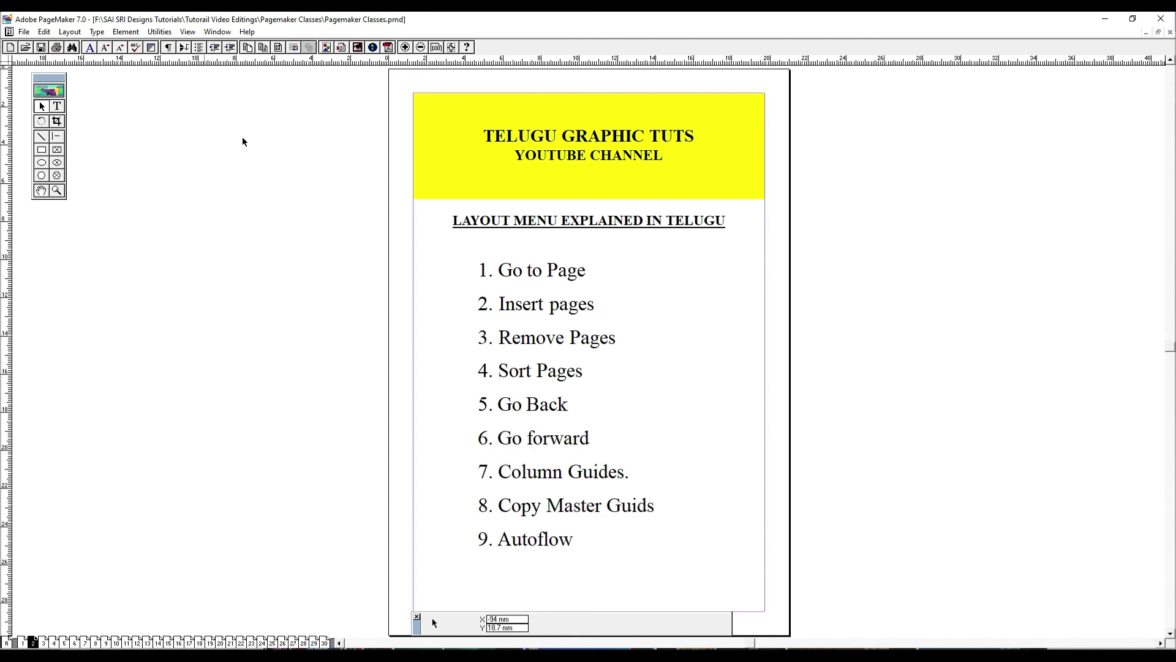
left_click(97, 32)
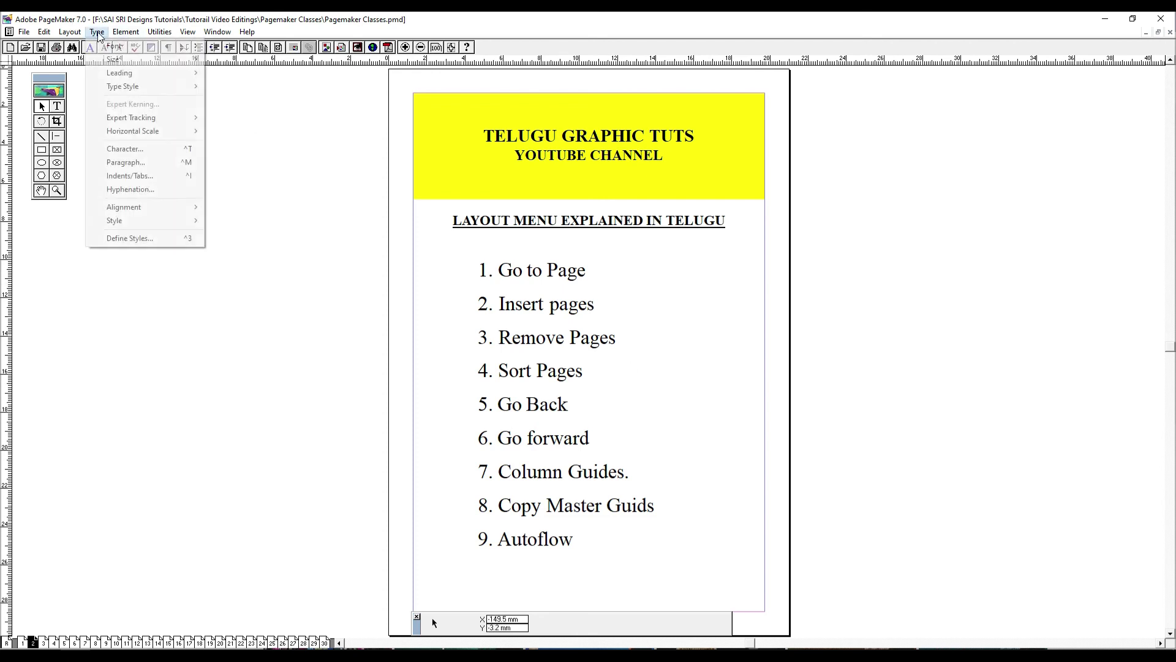
mouse_move(71, 38)
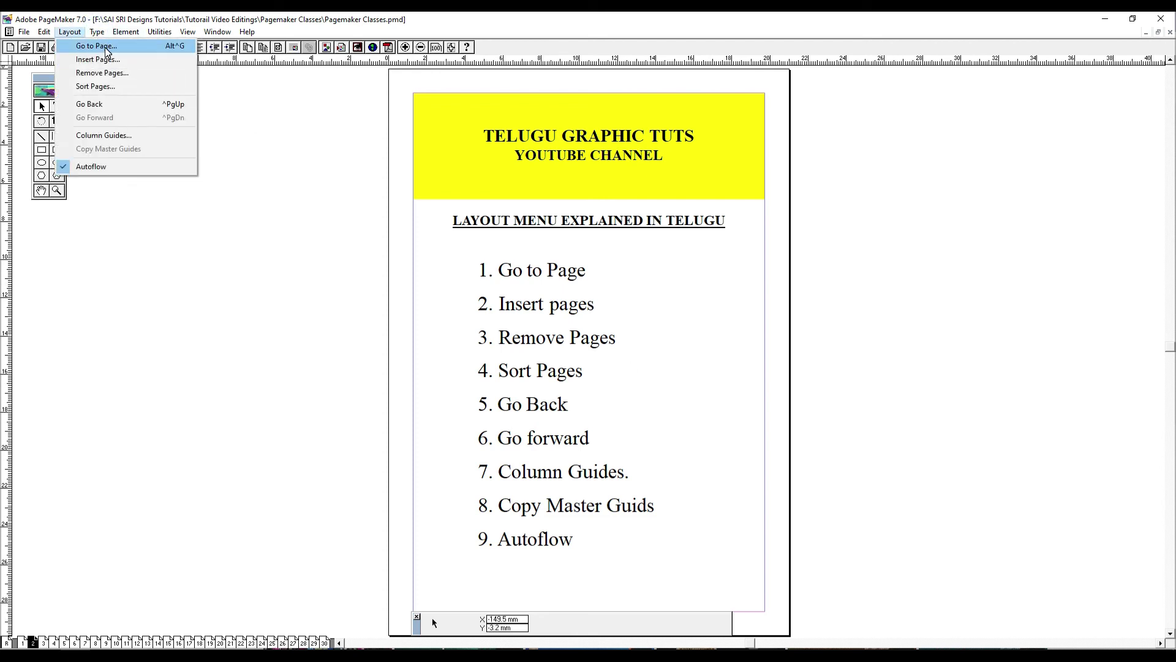